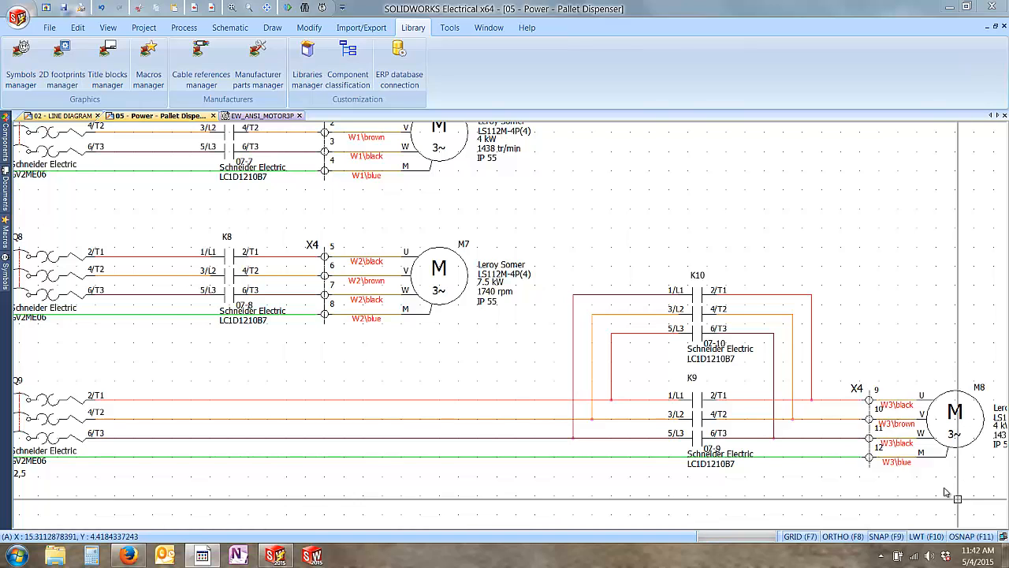
Open motor M7's Leroy Somer manufacturer part for editing from its symbol properties and show the part's user data.
left_click(495, 273)
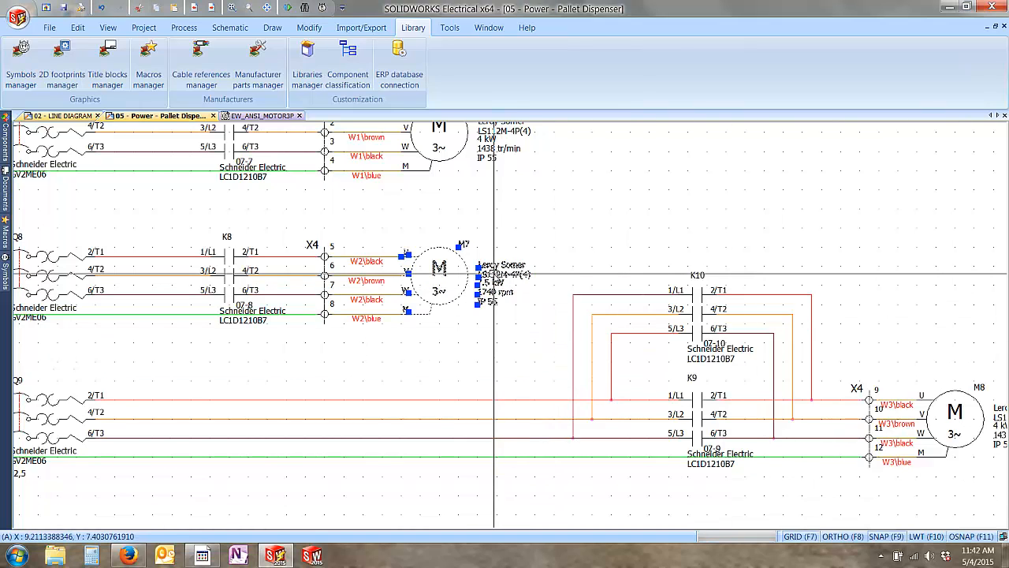
right_click(494, 274)
left_click(579, 12)
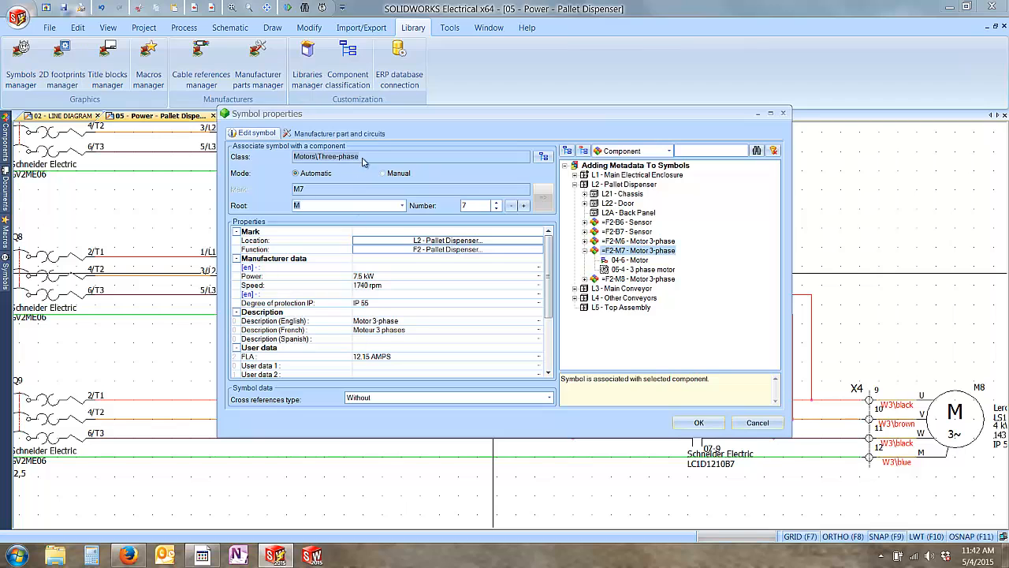
left_click(375, 134)
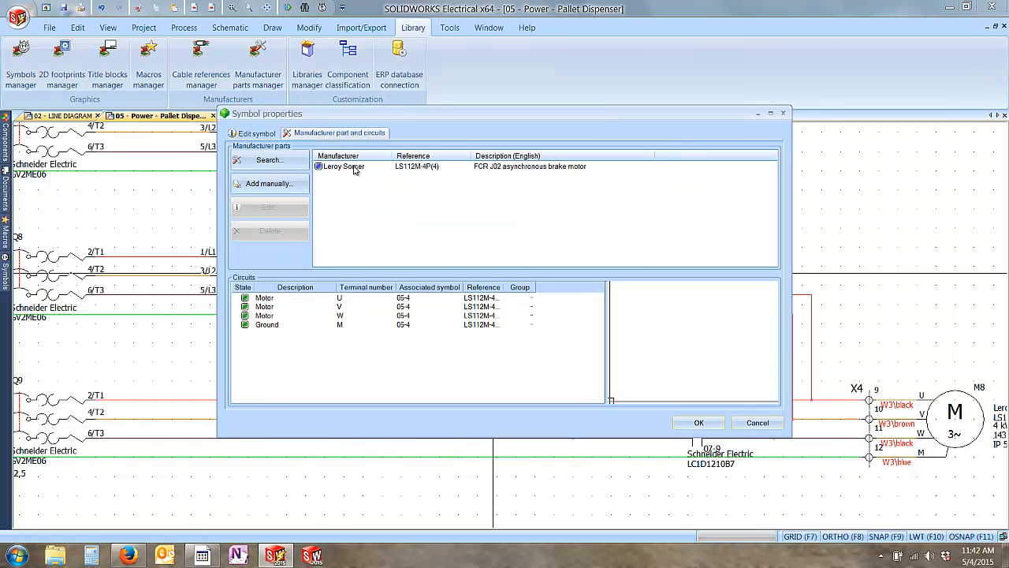
left_click(354, 168)
left_click(293, 208)
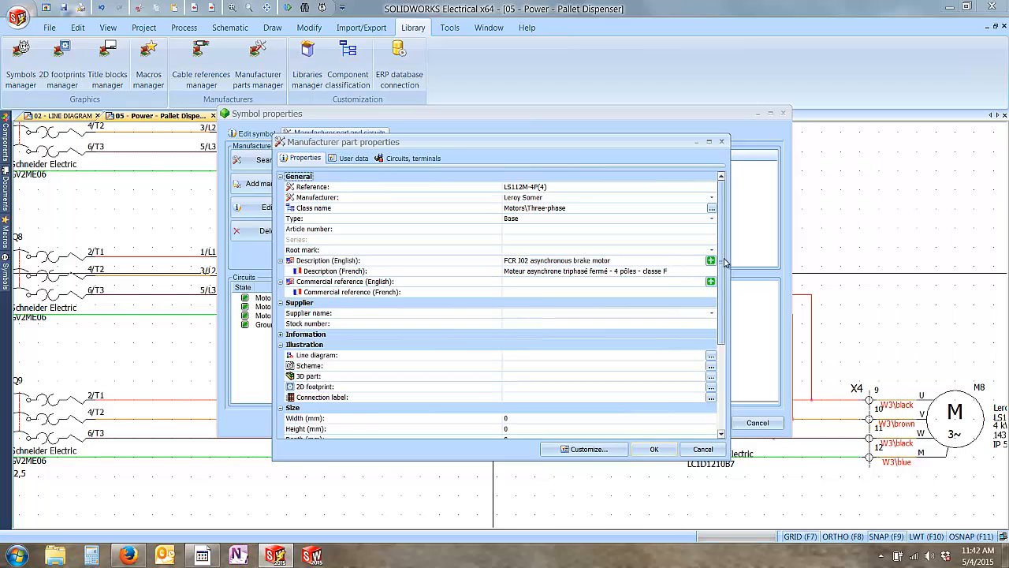
left_click_drag(720, 271, 720, 358)
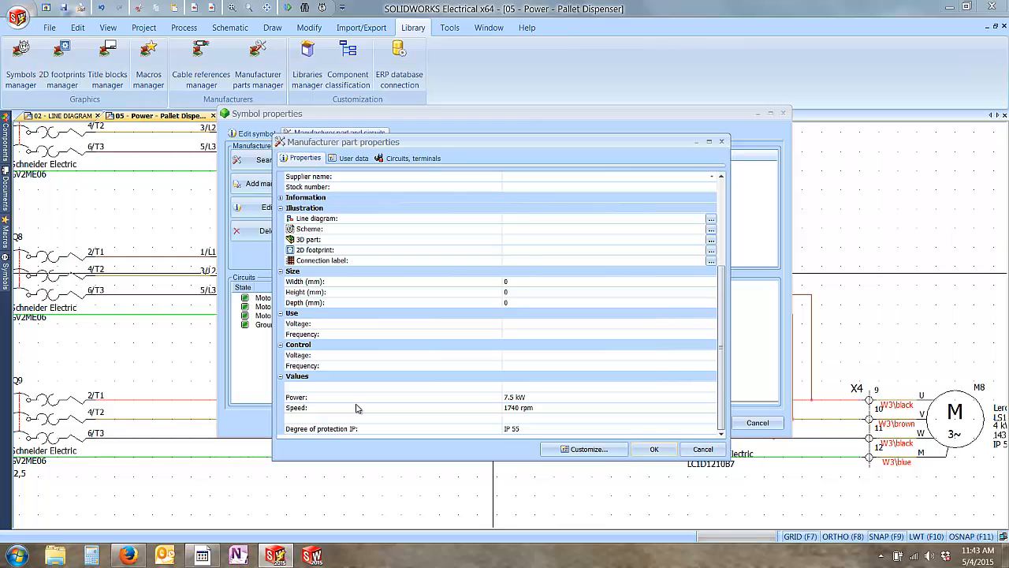
left_click(355, 159)
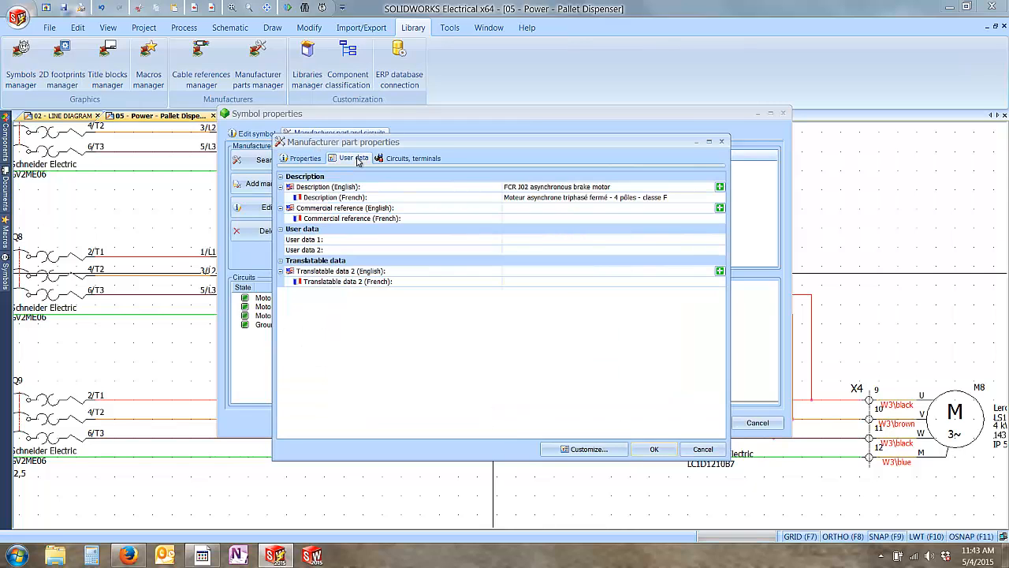
Customize the manufacturer part's user data by inserting a new field labelled FLA in English under the User data group.
left_click(584, 449)
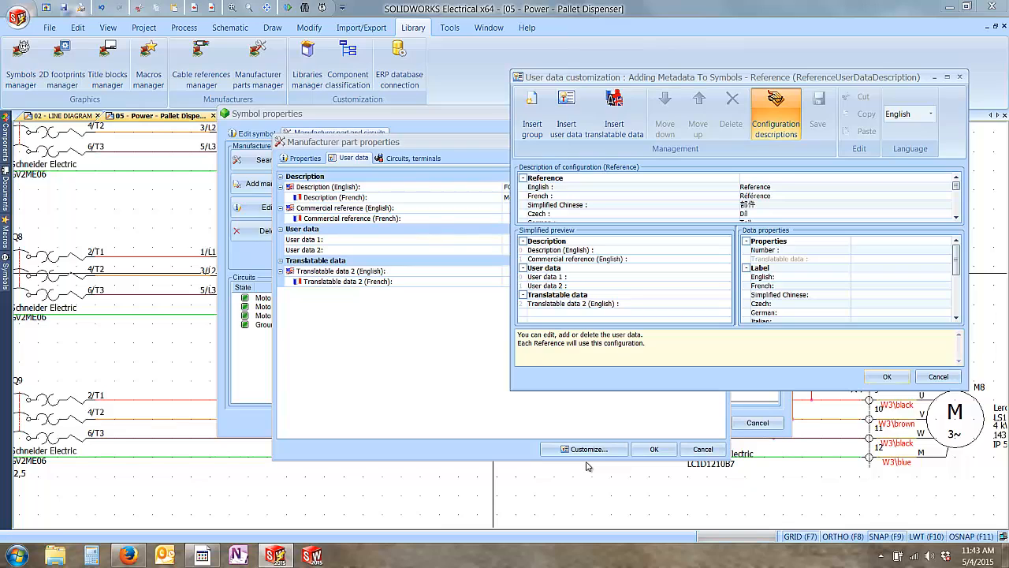
left_click(557, 268)
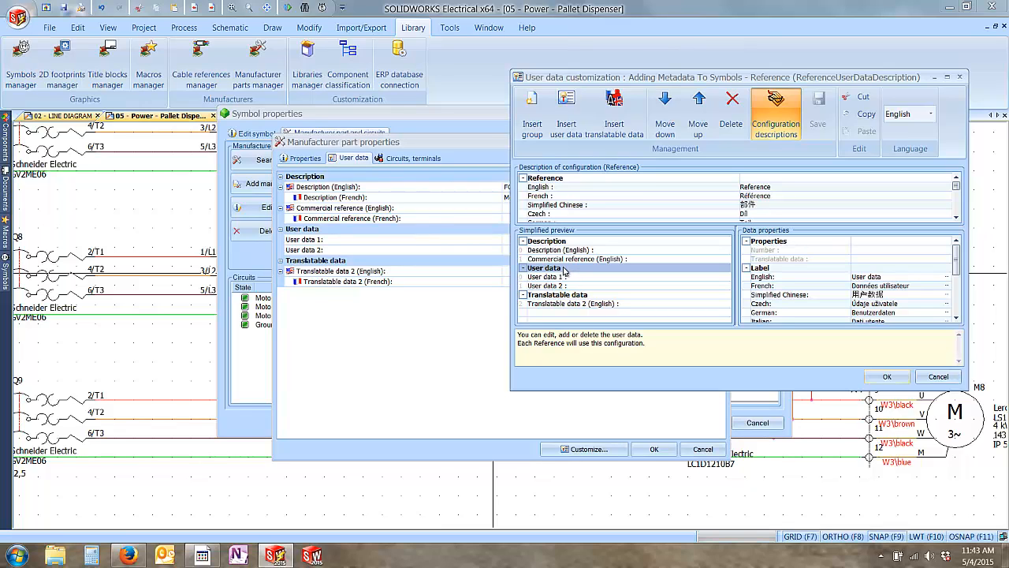
left_click(564, 113)
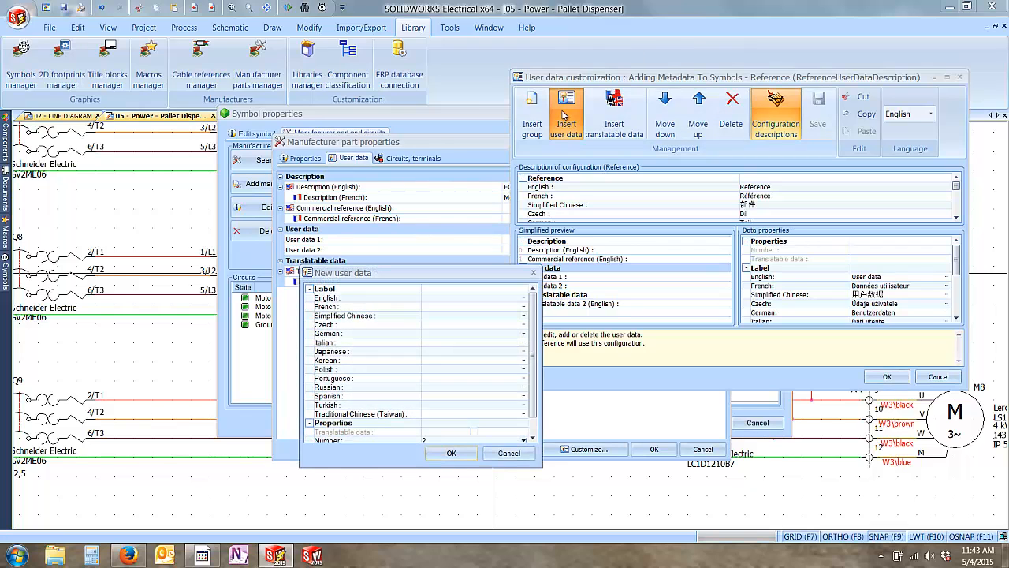
left_click(438, 298)
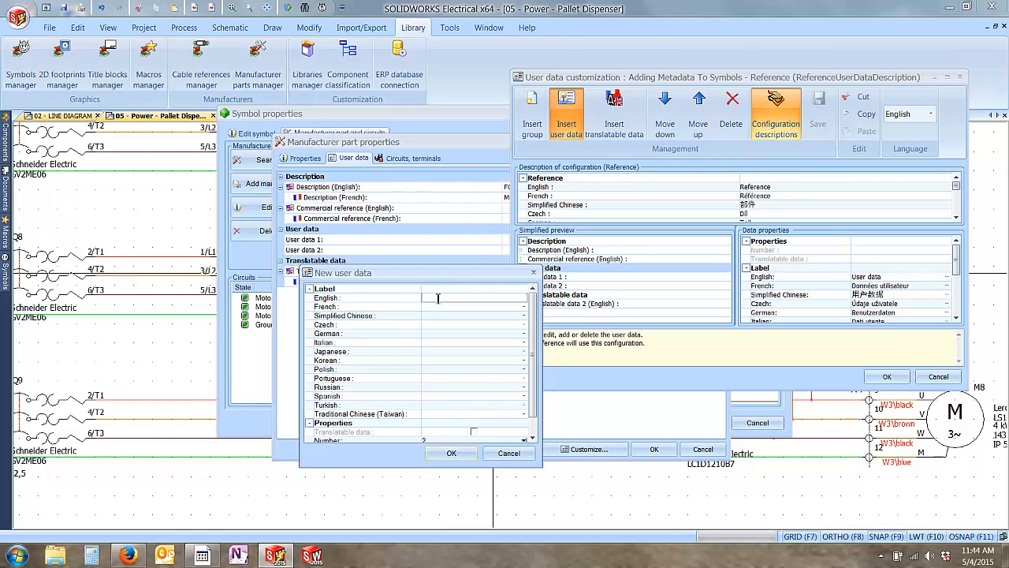
type("FLA")
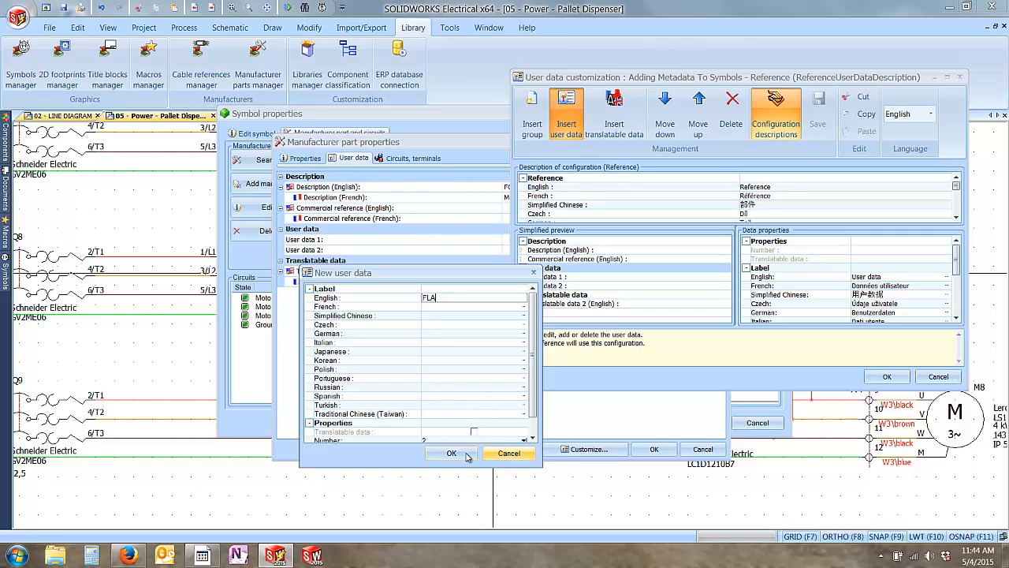
left_click(440, 453)
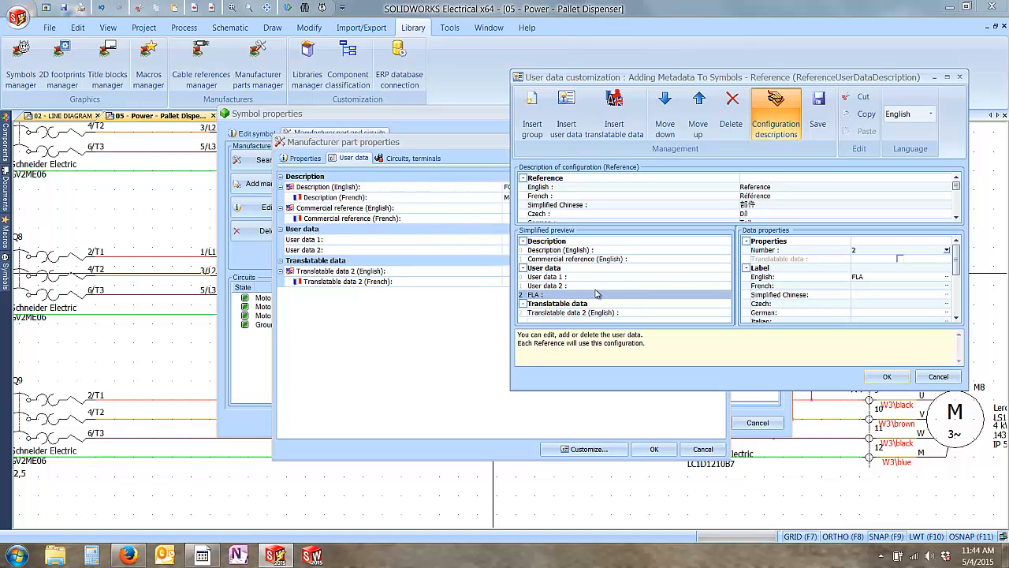
Move the FLA field to the first place in the User data group and accept the part customization.
left_click(698, 112)
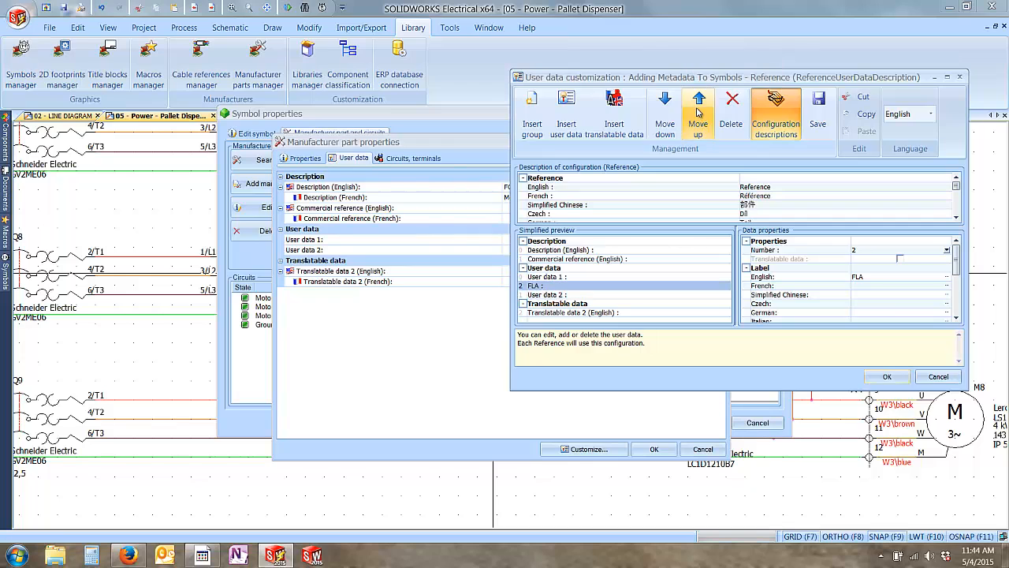
left_click(698, 113)
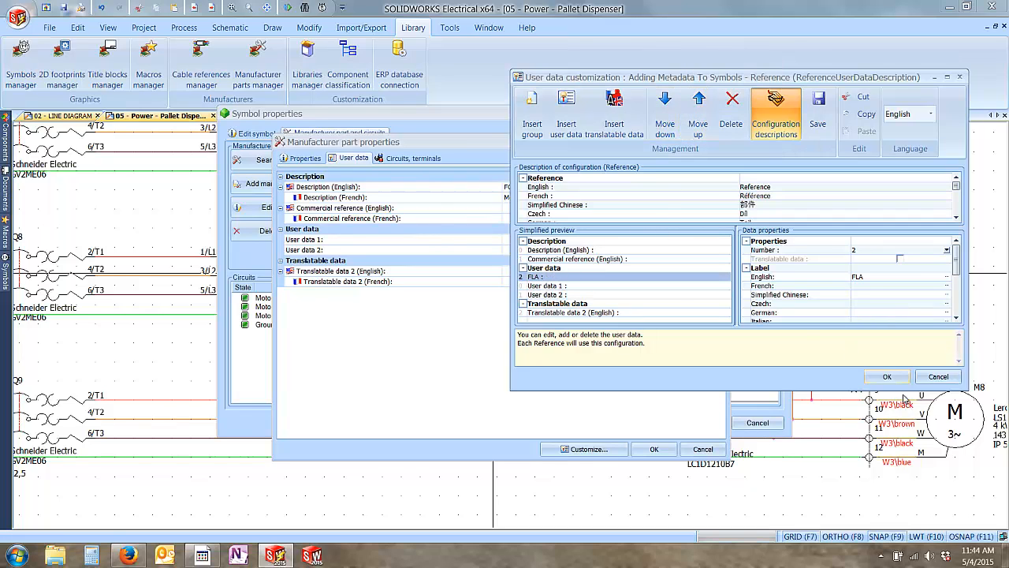
left_click(884, 376)
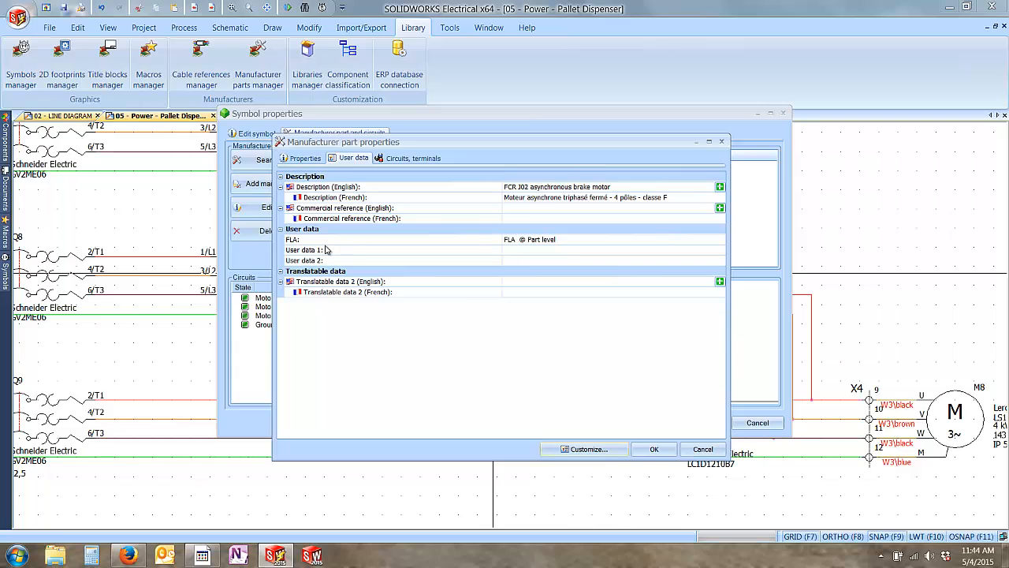
Select the part's FLA value, apply the part changes to this component only, and accept motor M7's symbol properties.
left_click(534, 239)
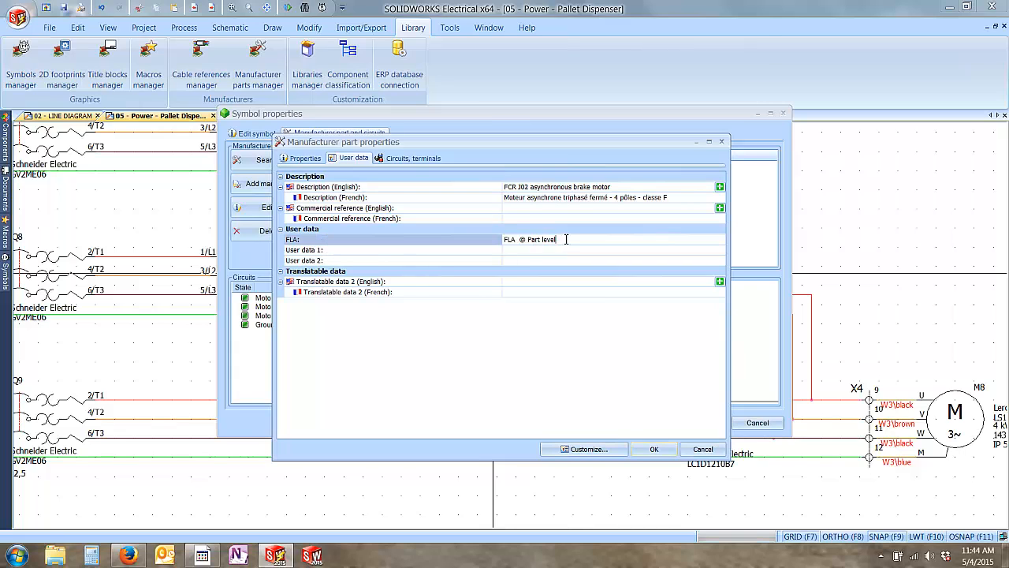
left_click_drag(567, 239, 502, 239)
left_click(655, 448)
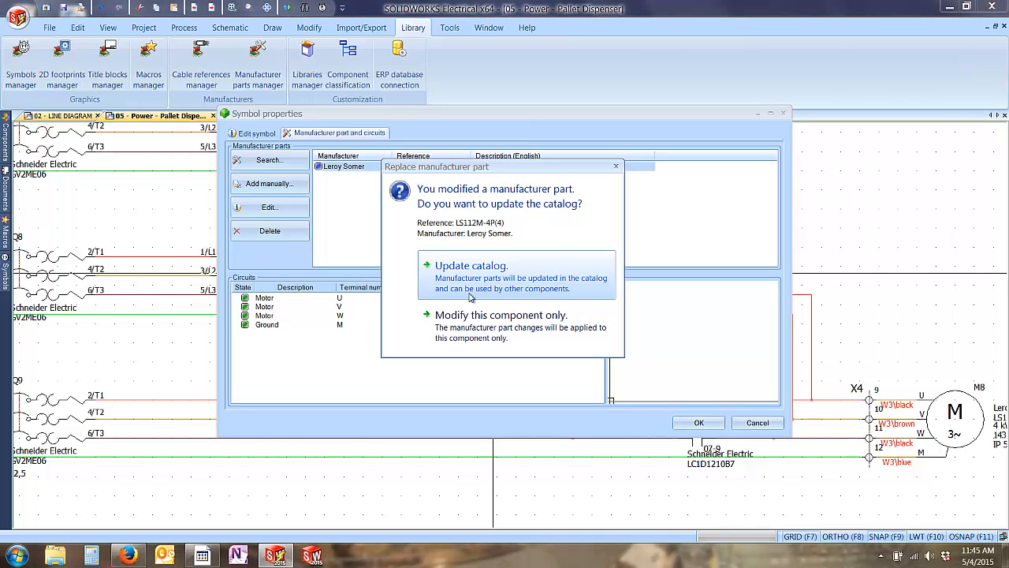
left_click(484, 328)
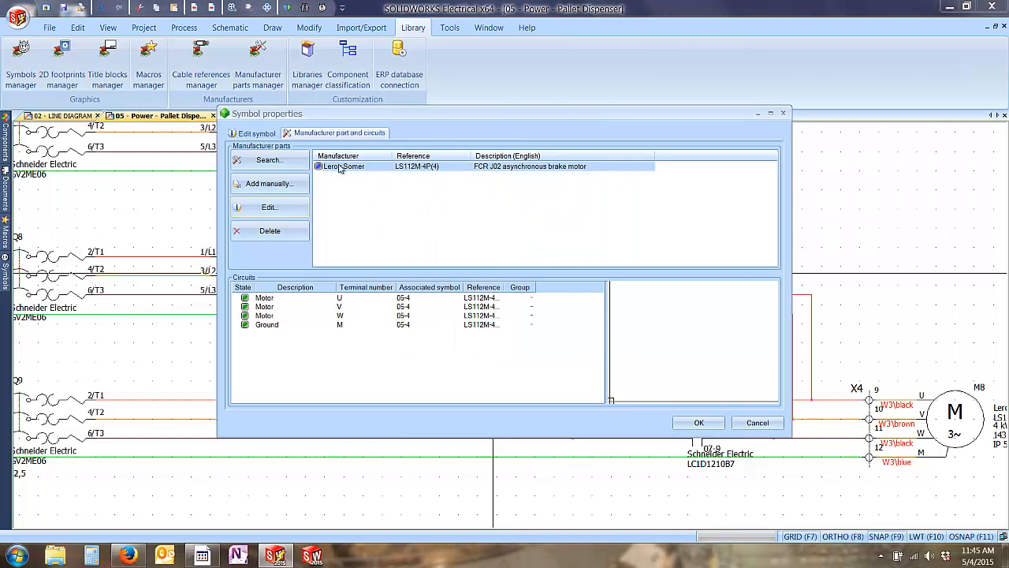
left_click(266, 133)
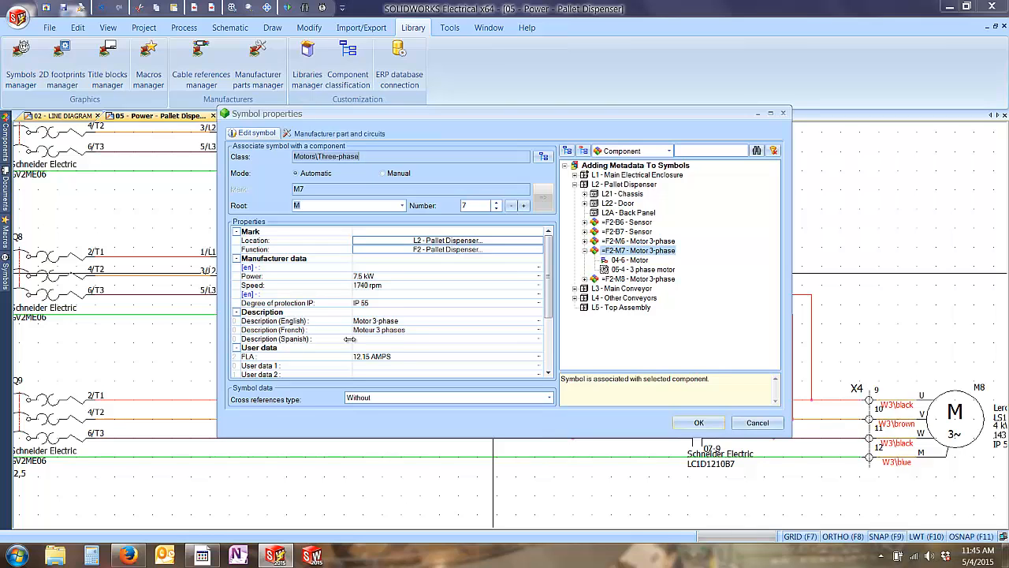
left_click(699, 423)
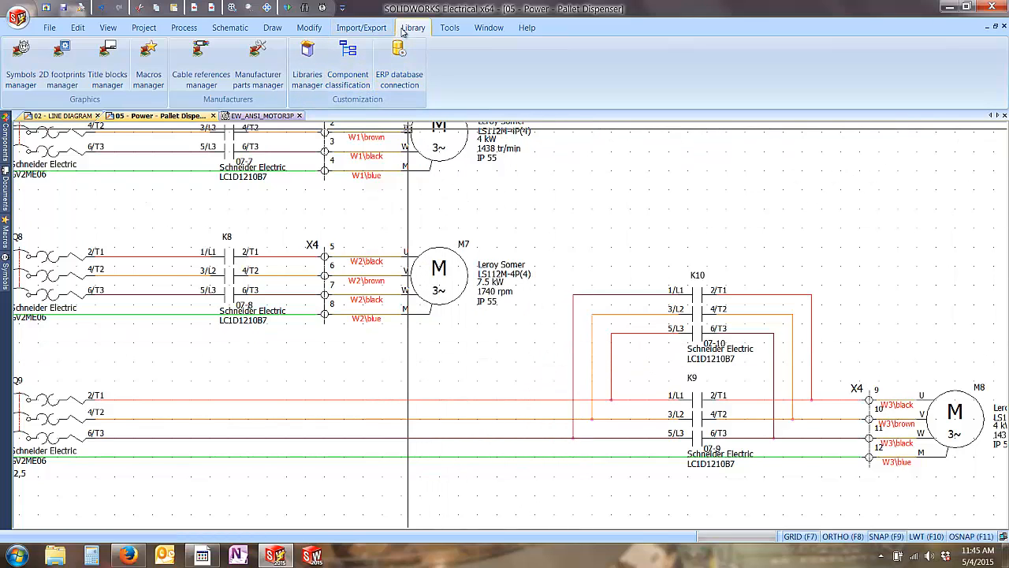
In the component classification, customize the Motors class with a new user data field labelled FLA in English.
left_click(341, 75)
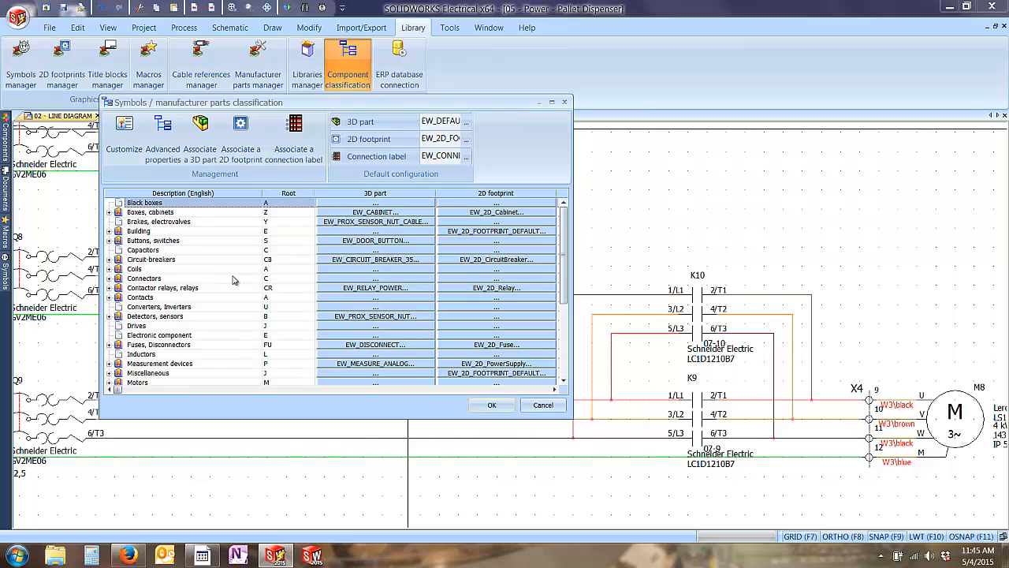
left_click(155, 383)
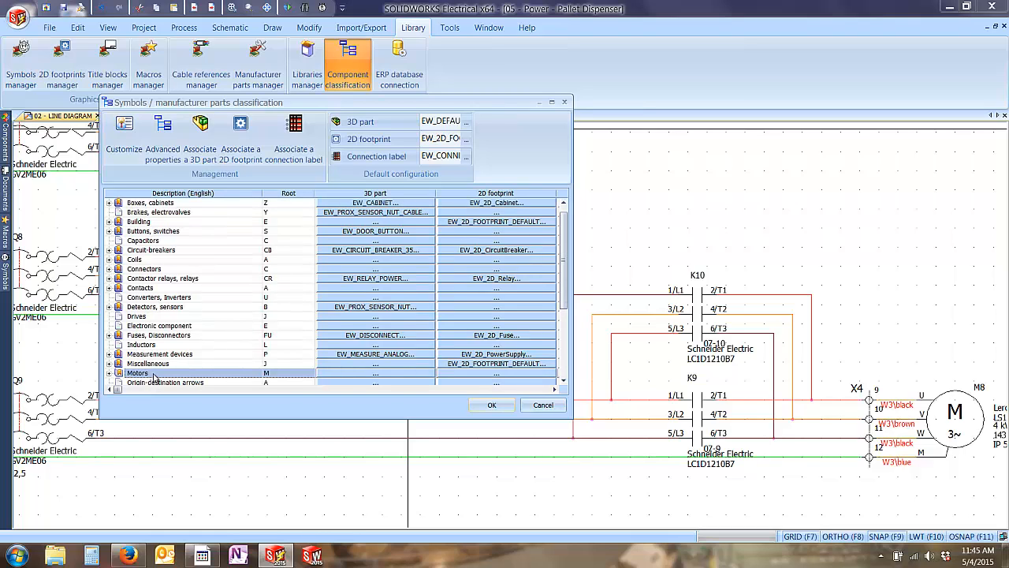
left_click(122, 144)
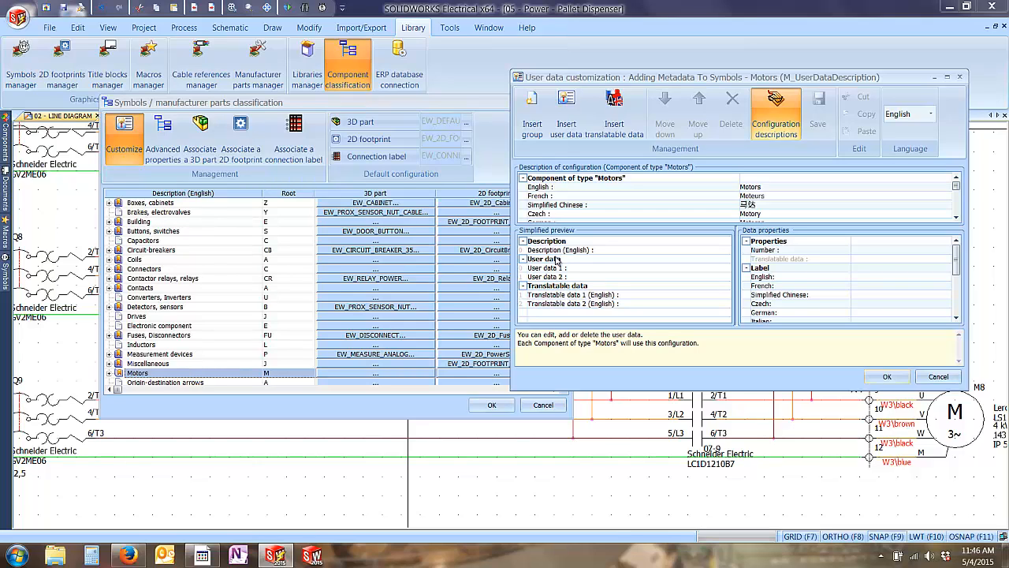
left_click(556, 261)
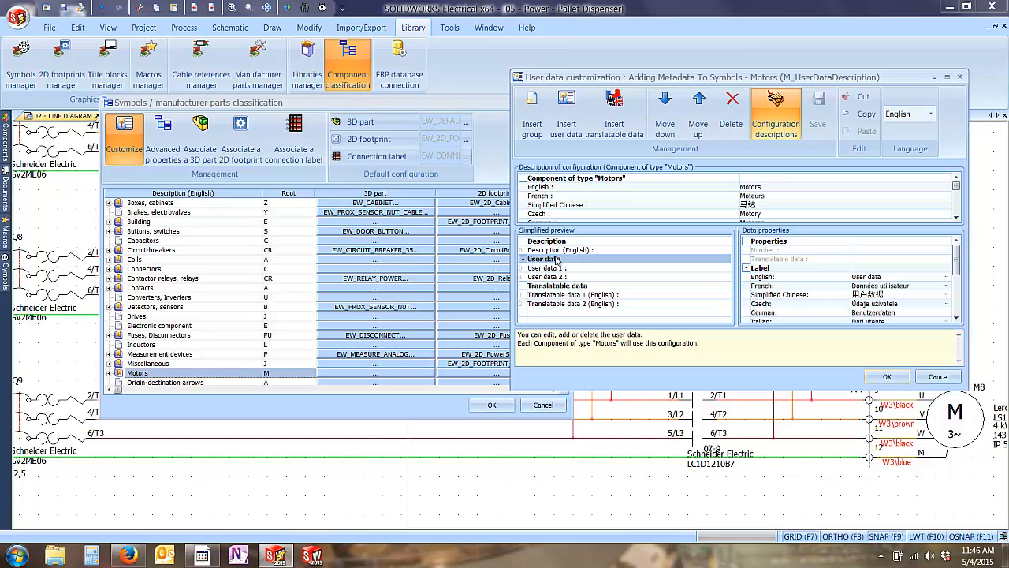
left_click(564, 109)
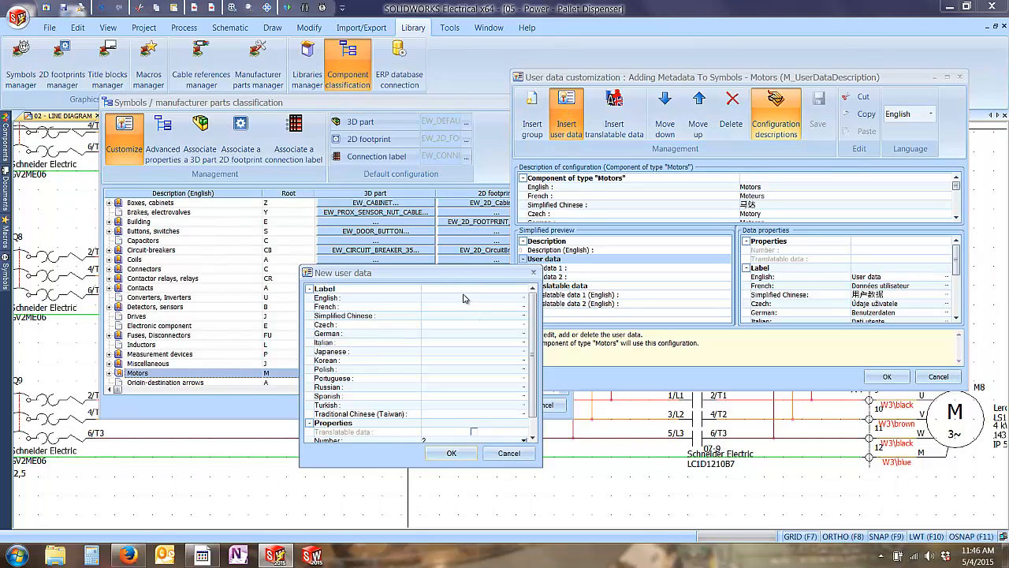
left_click(466, 297)
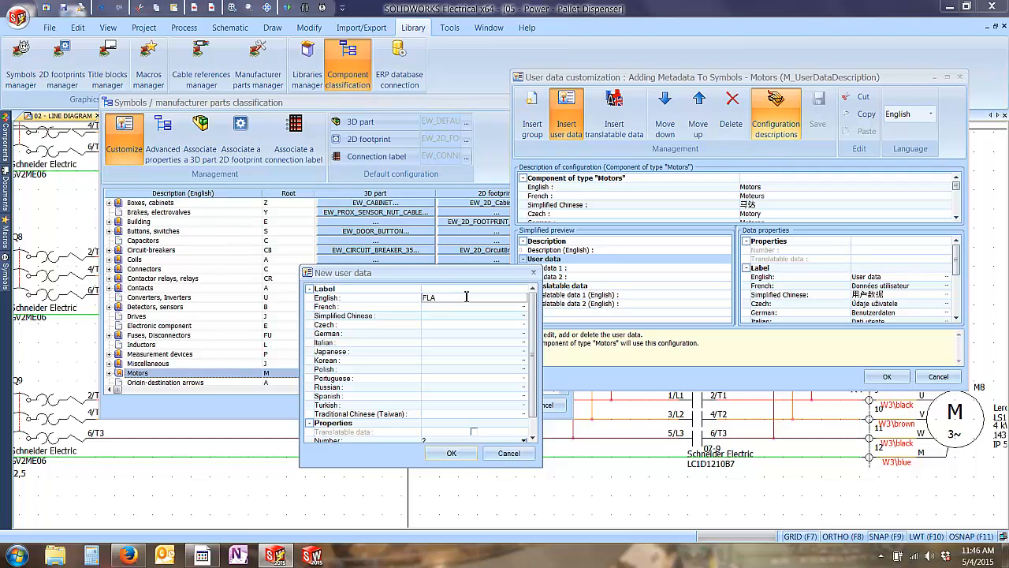
left_click(451, 453)
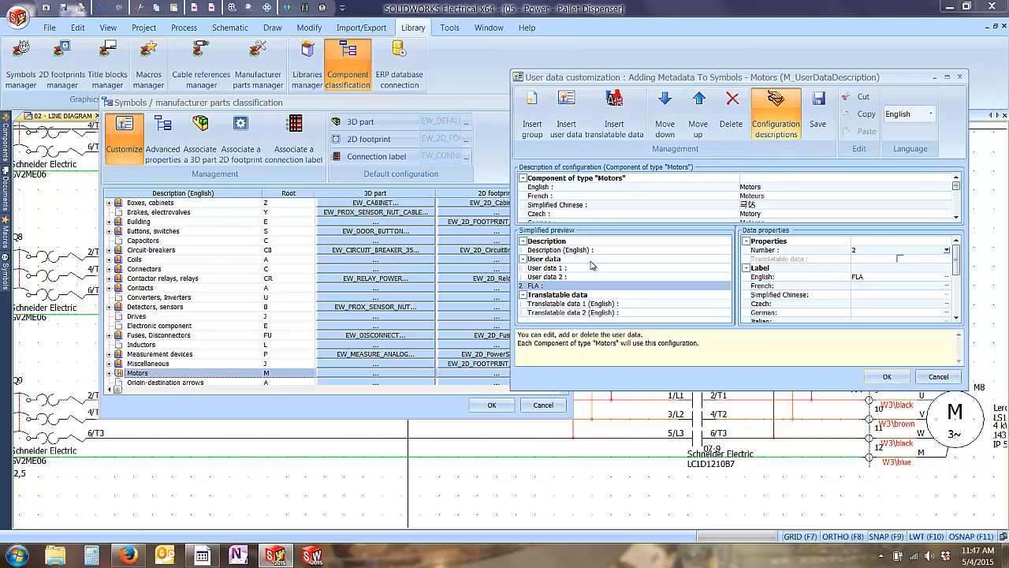
Move the Motors class's FLA field to the first place under User data and accept the classification changes.
left_click(697, 111)
left_click(697, 112)
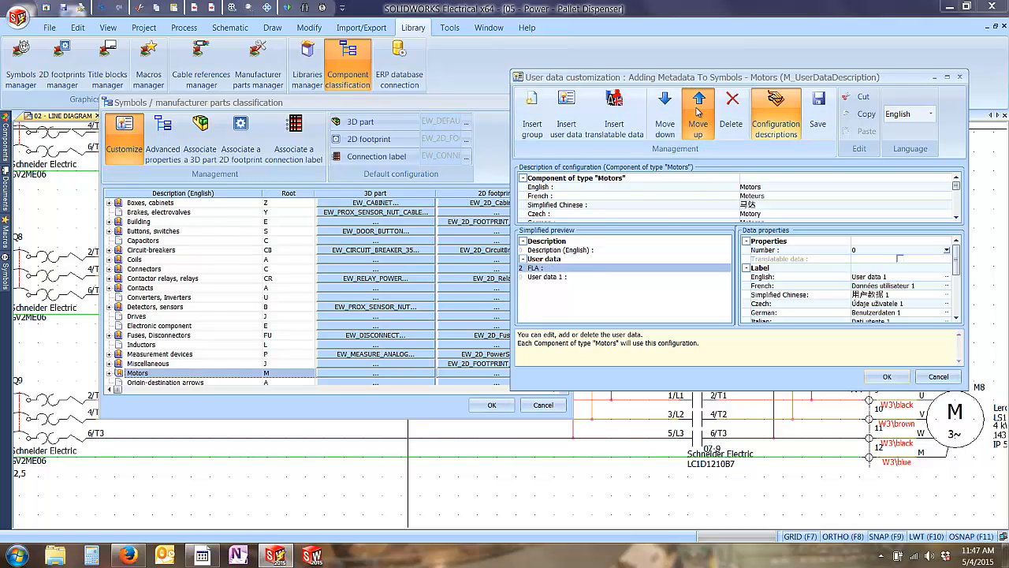
left_click(886, 377)
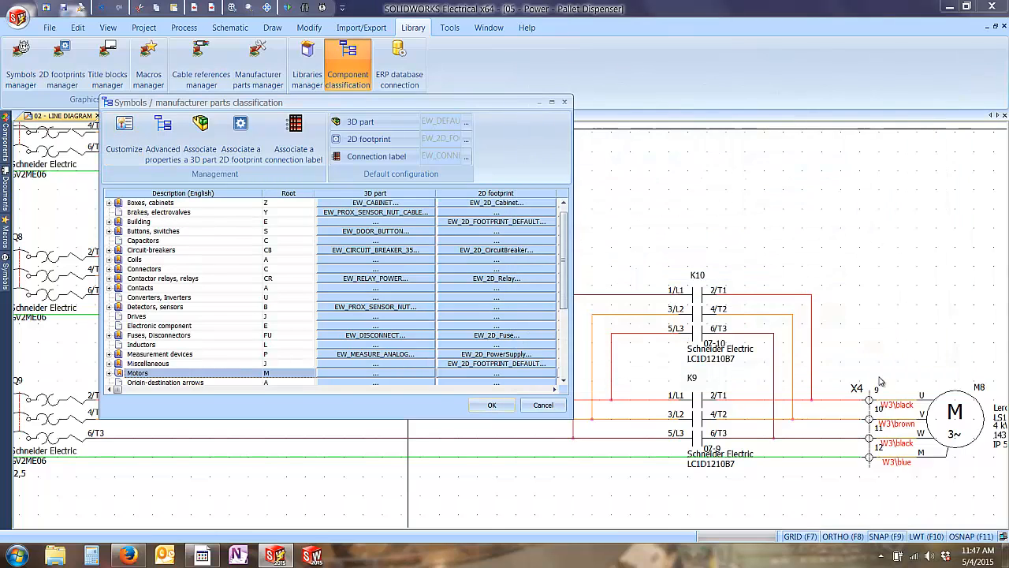
left_click(497, 406)
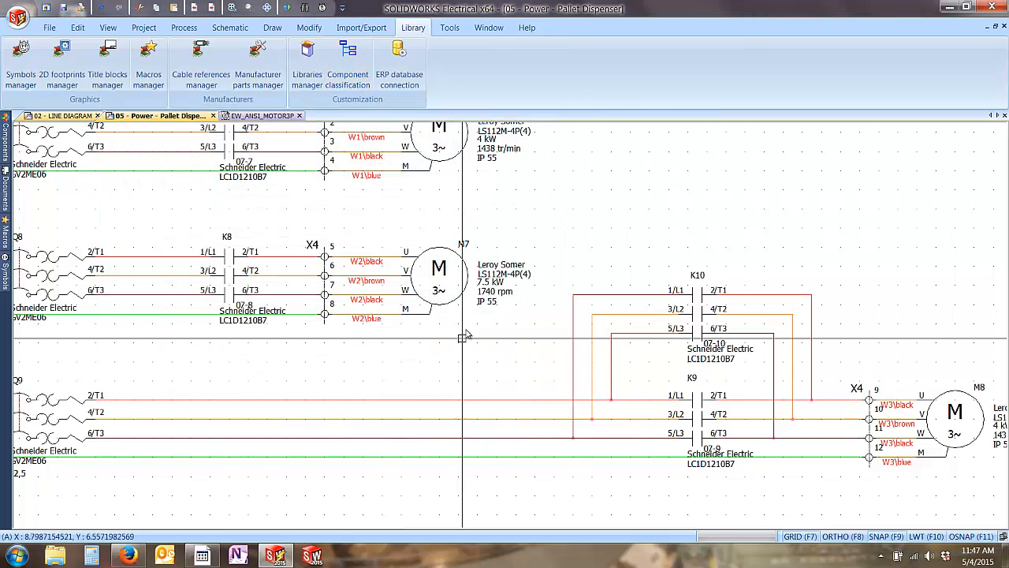
In motor M7's symbol properties, set the FLA user data to "FLA @ component level" and accept the change.
left_click(465, 286)
right_click(465, 285)
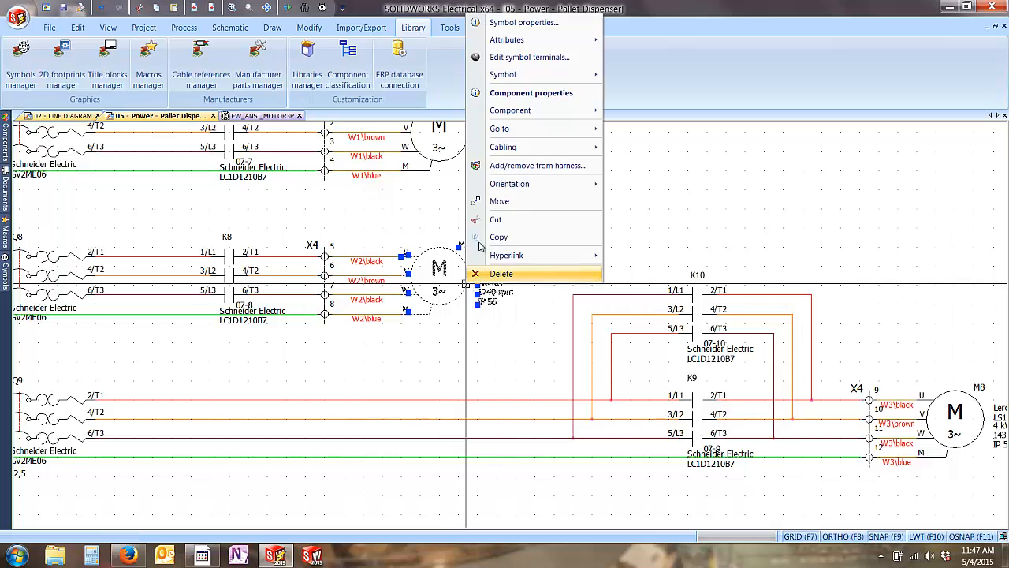
left_click(497, 25)
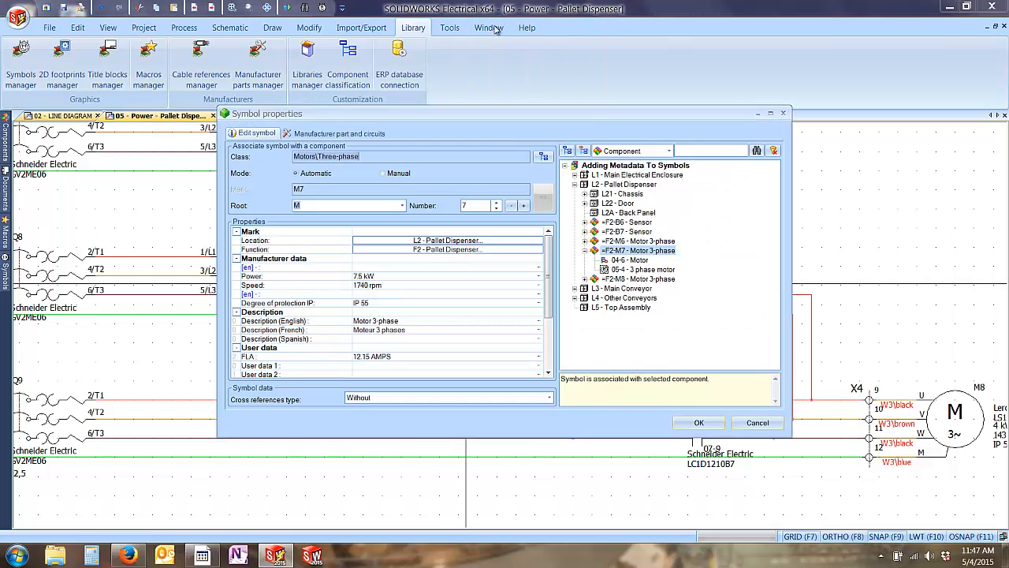
left_click(261, 359)
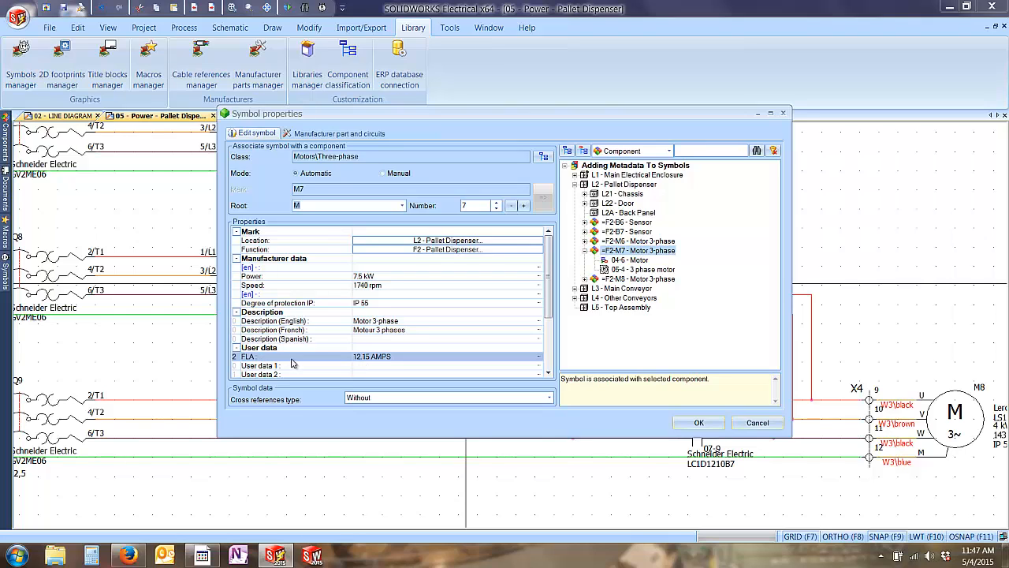
left_click(386, 359)
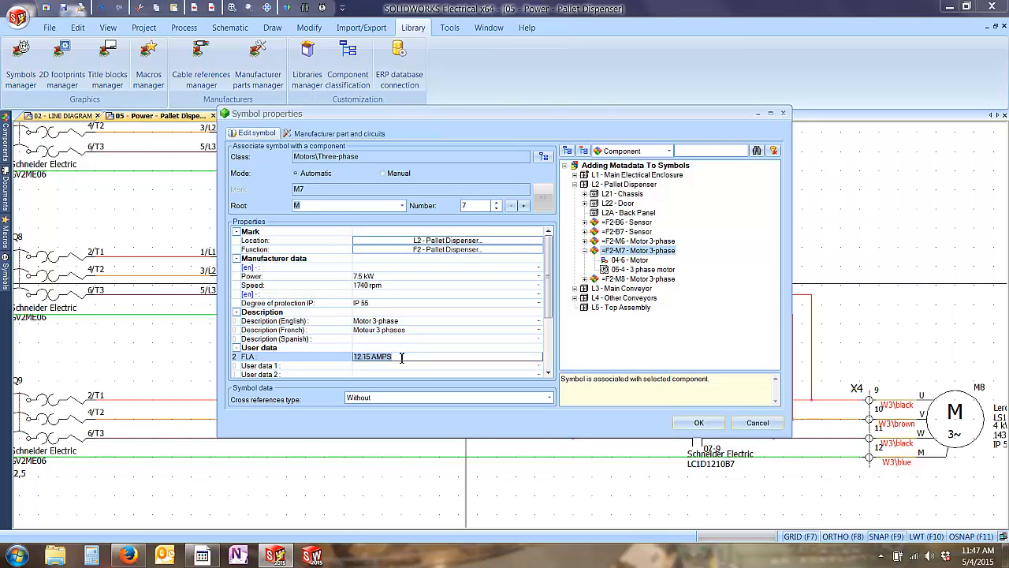
left_click_drag(401, 359, 355, 359)
type("FLA @ component level")
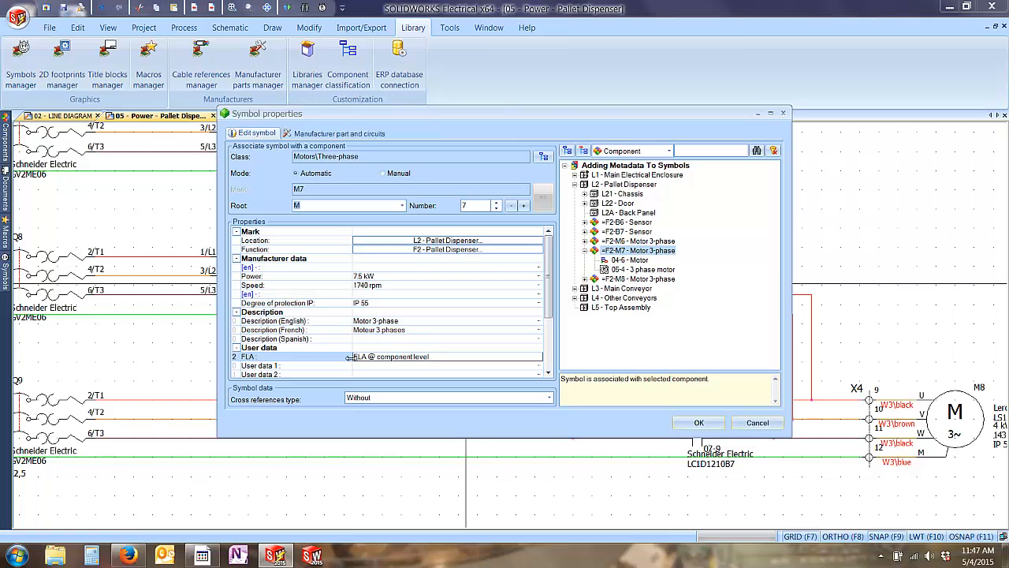
left_click(380, 349)
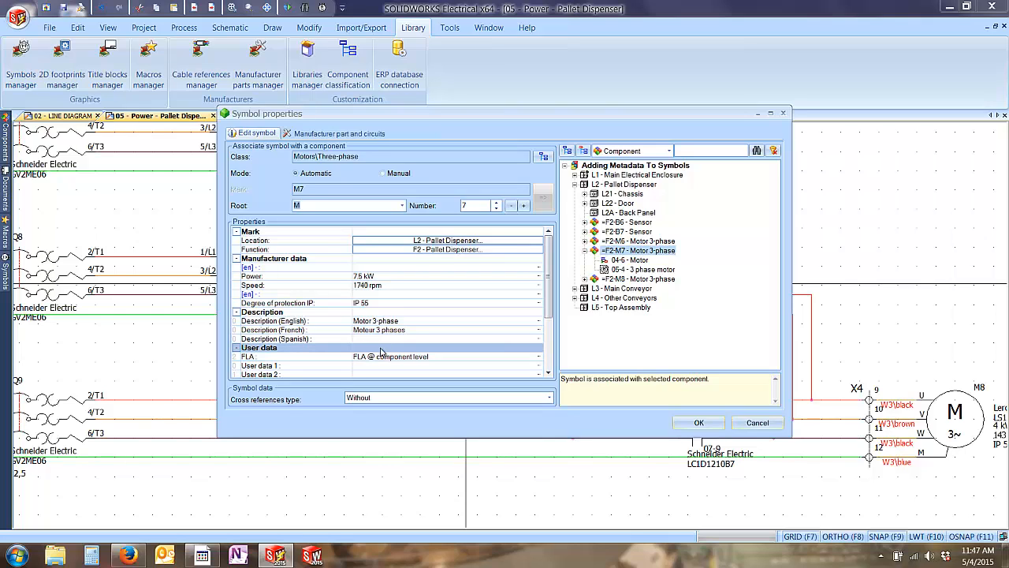
left_click(698, 423)
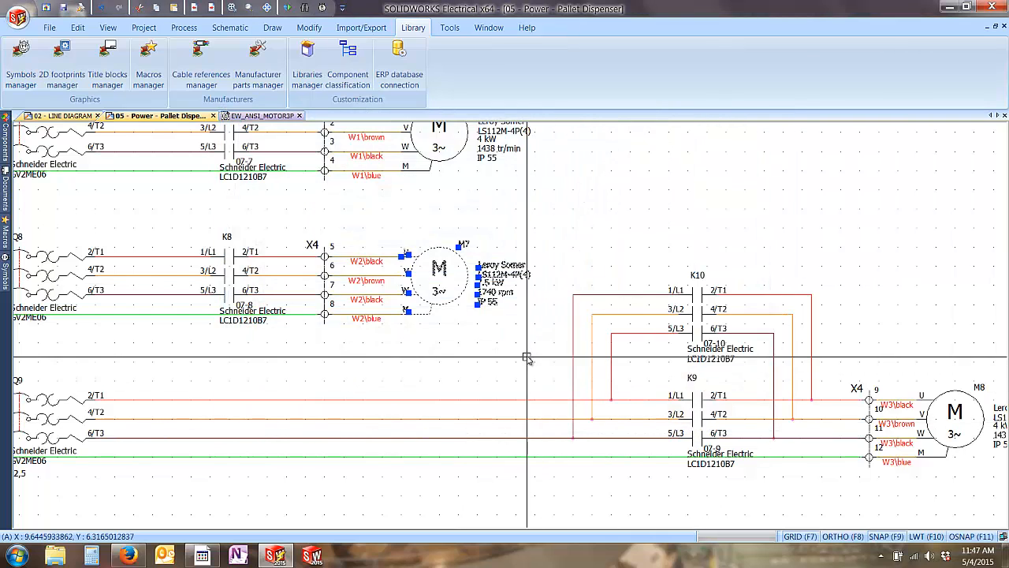
key("Escape")
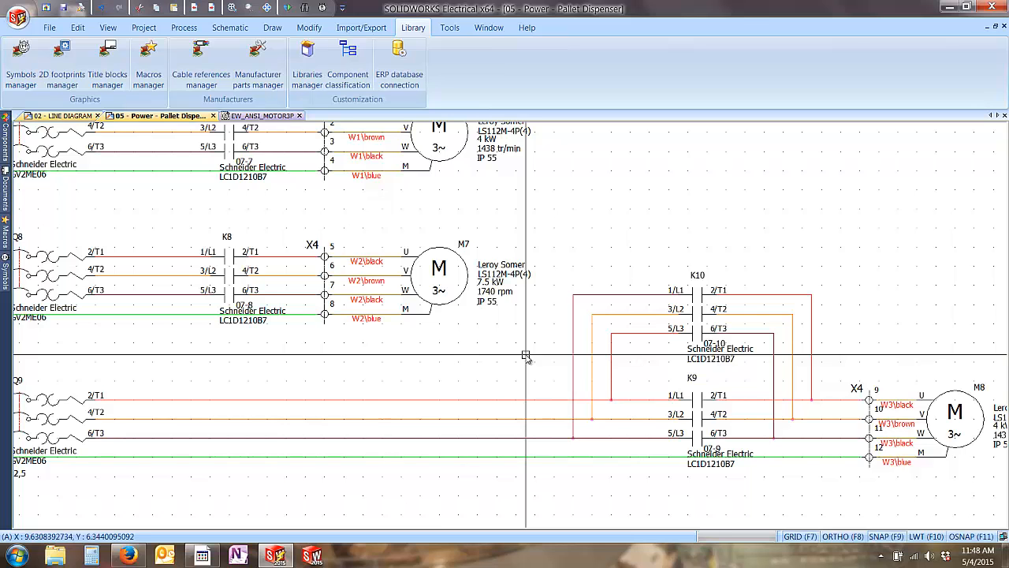
In the EW_ANSI_MOTOR3P symbol, start inserting attributes and select the manufacturer part's FLA user data attribute, #REF_TX_2.
left_click(262, 116)
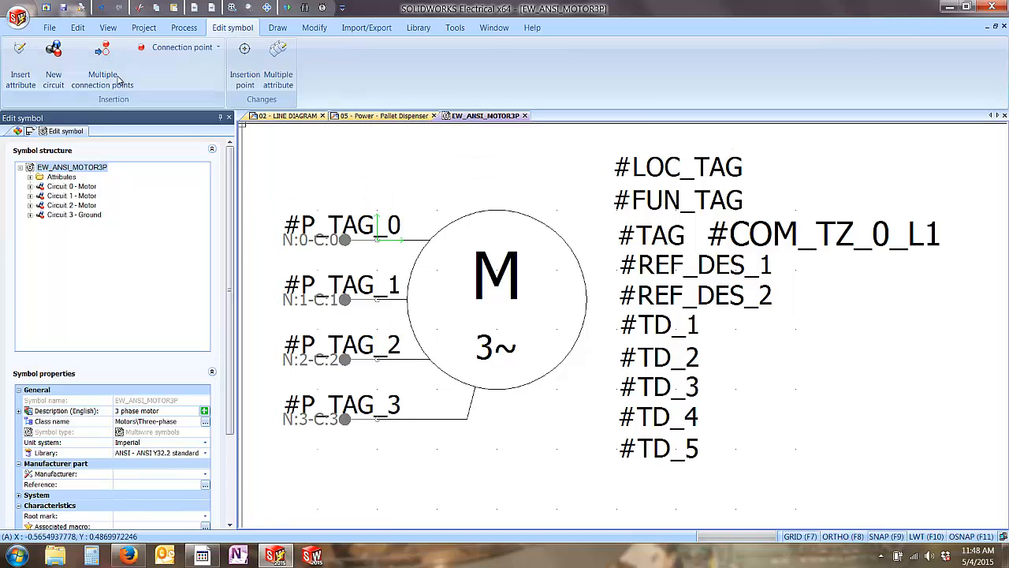
left_click(28, 63)
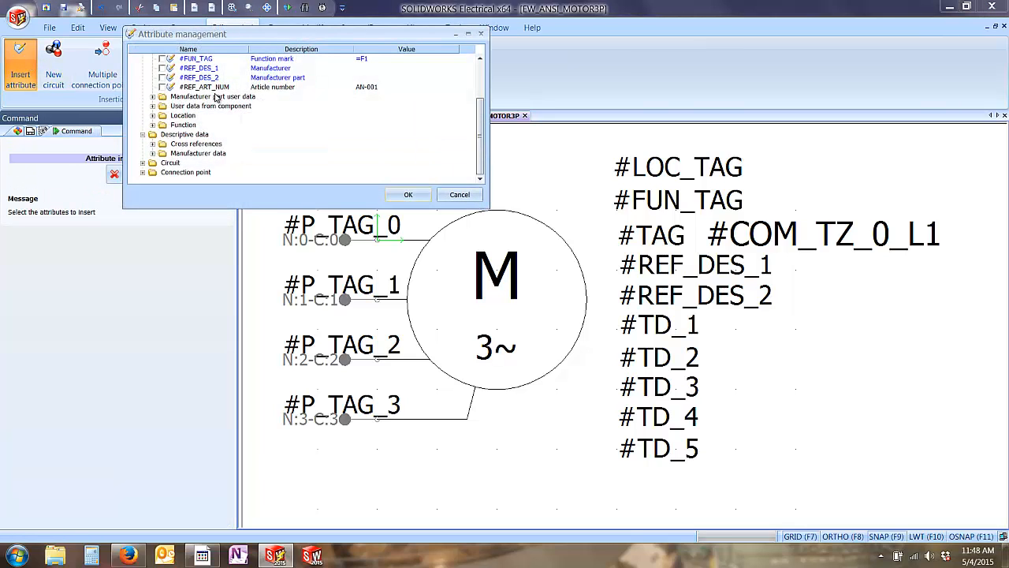
left_click(152, 97)
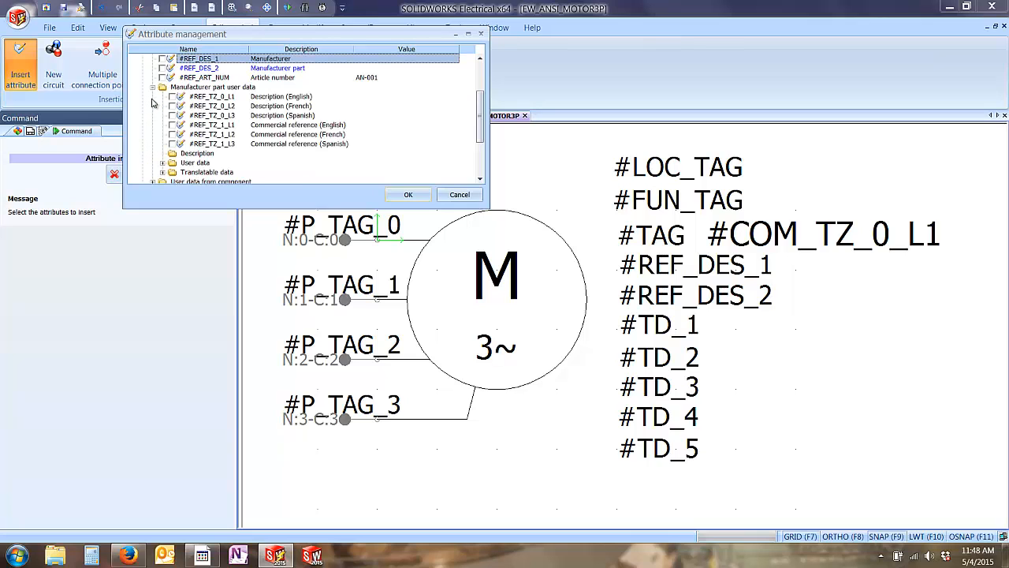
left_click(162, 164)
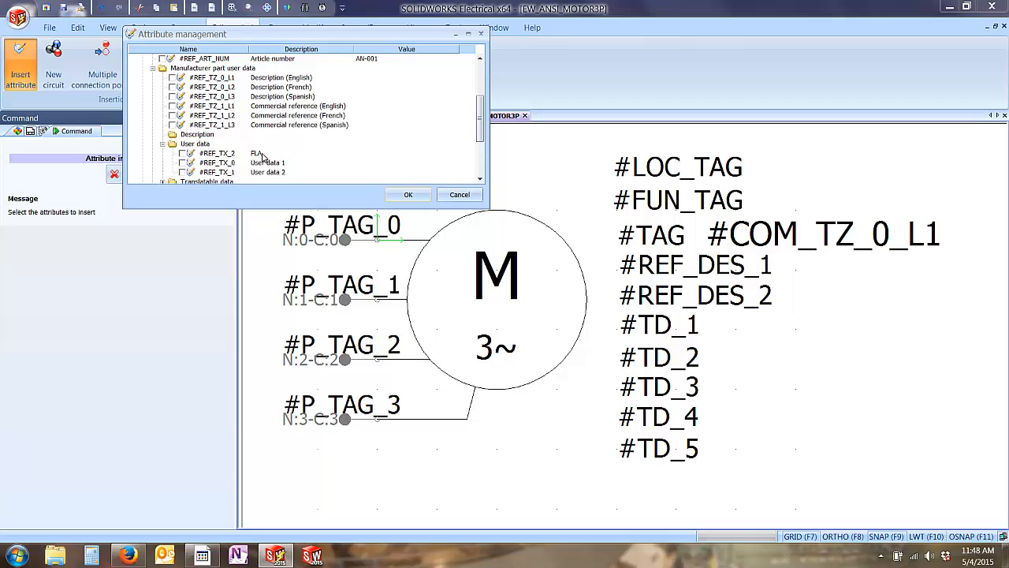
left_click(183, 154)
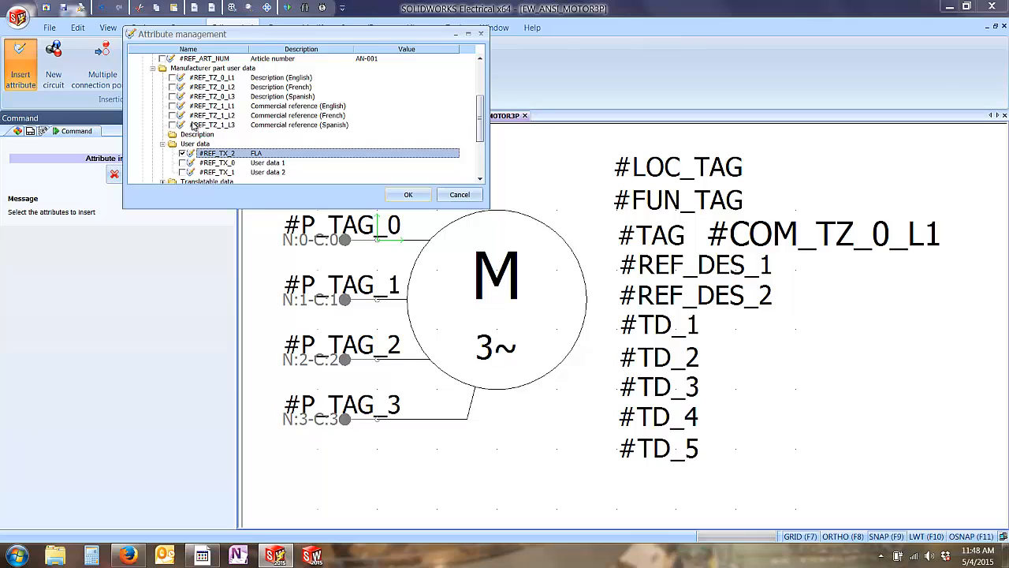
Add the component's FLA user data attribute, #COM_TX_2, to the selection and place both attributes directly below #TD_5.
scroll(193, 124, "down", 2)
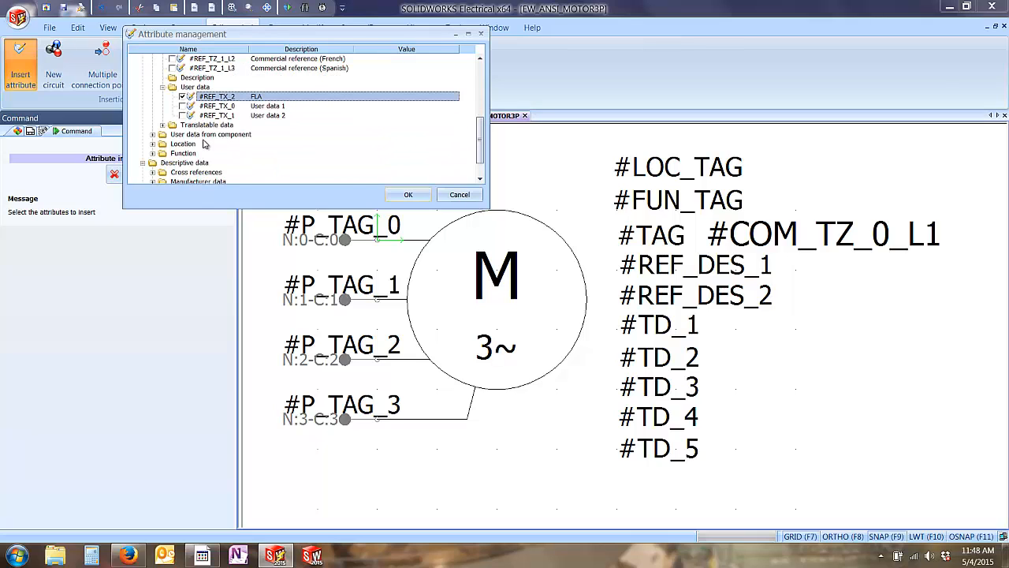
left_click(153, 135)
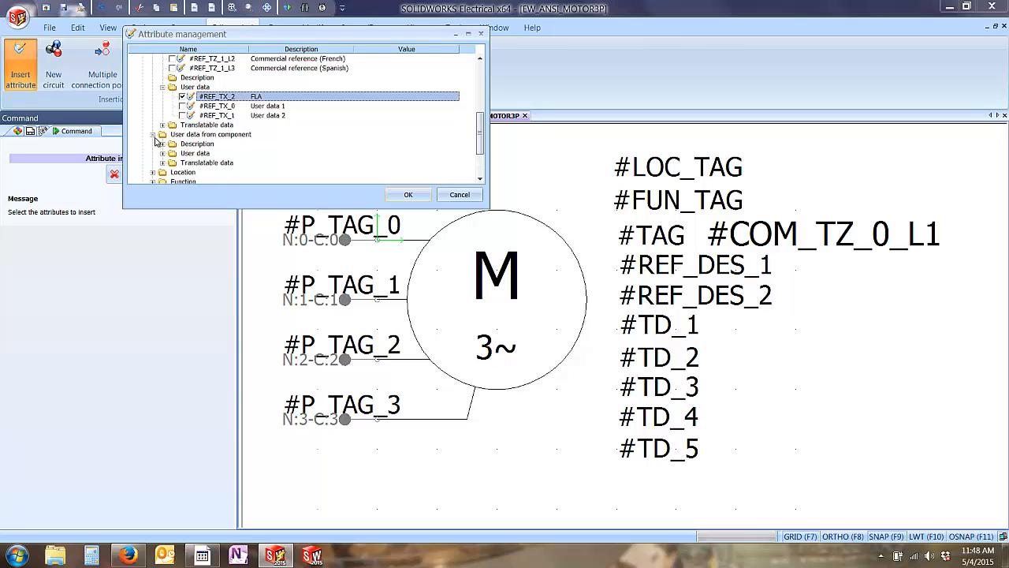
left_click(163, 154)
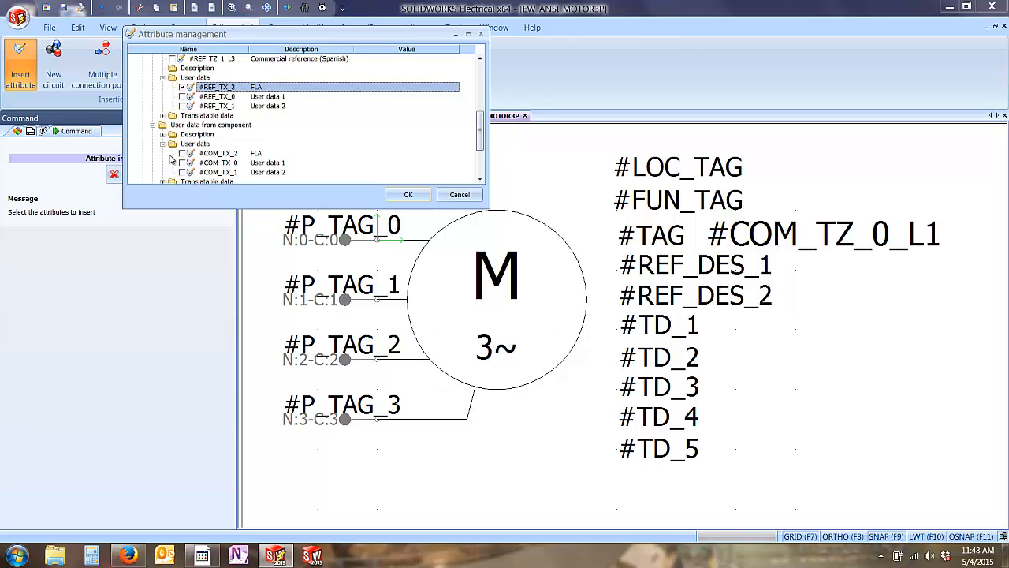
left_click(182, 153)
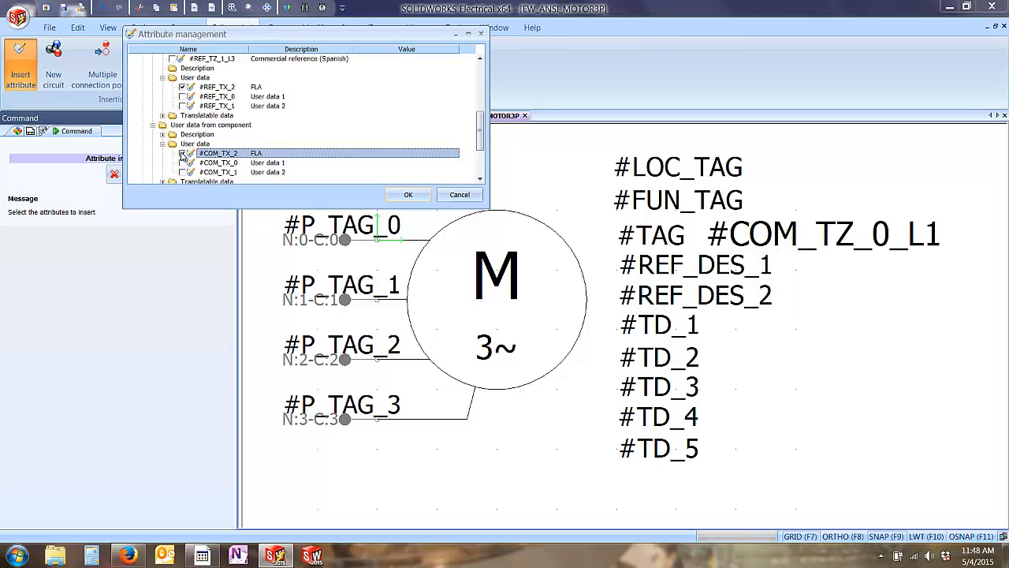
left_click(409, 194)
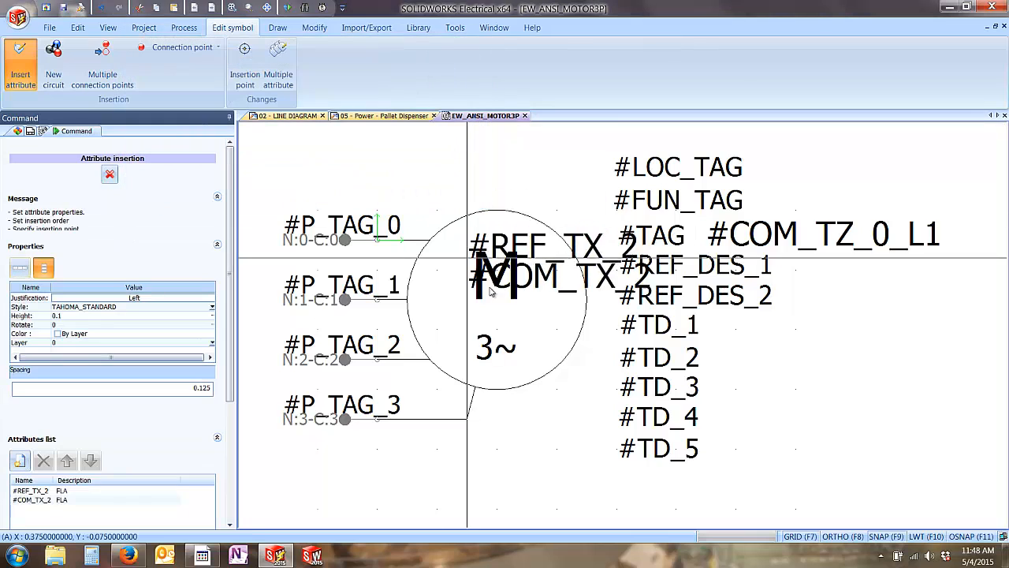
middle_click_drag(613, 473, 544, 367)
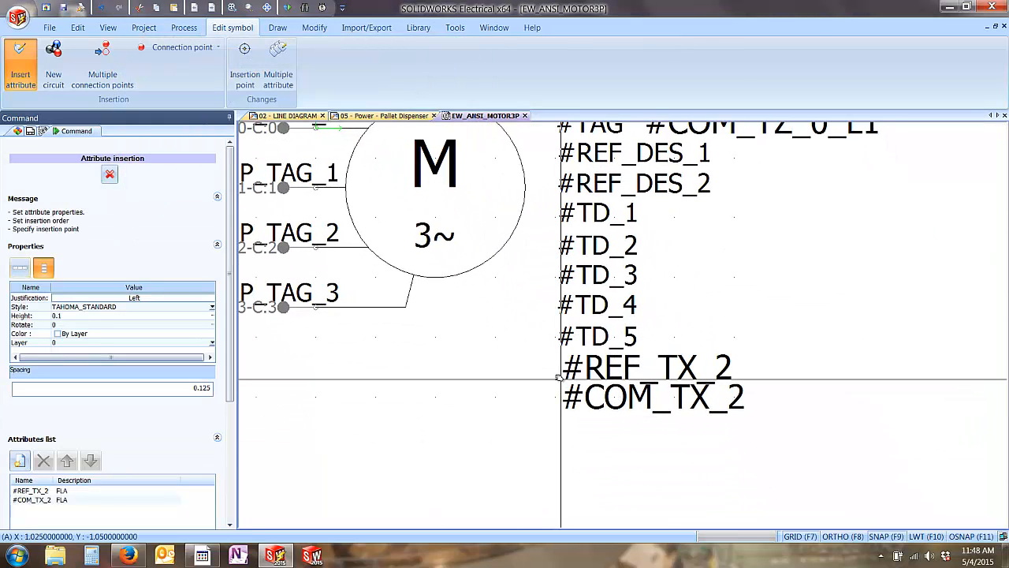
left_click(556, 379)
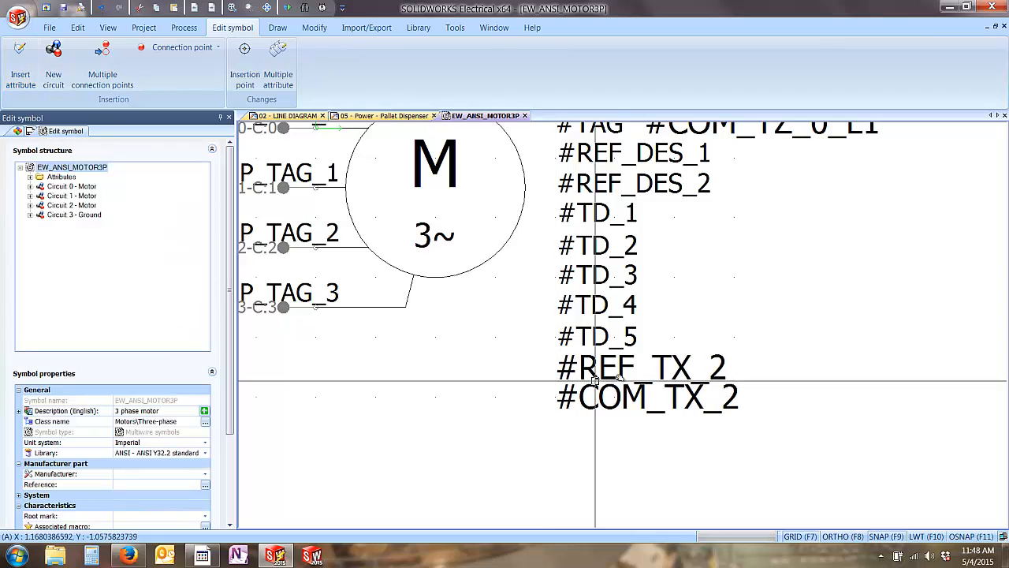
Copy the properties of #TD_5 and apply them to the #REF_TX_2 and #COM_TX_2 attributes.
right_click(603, 339)
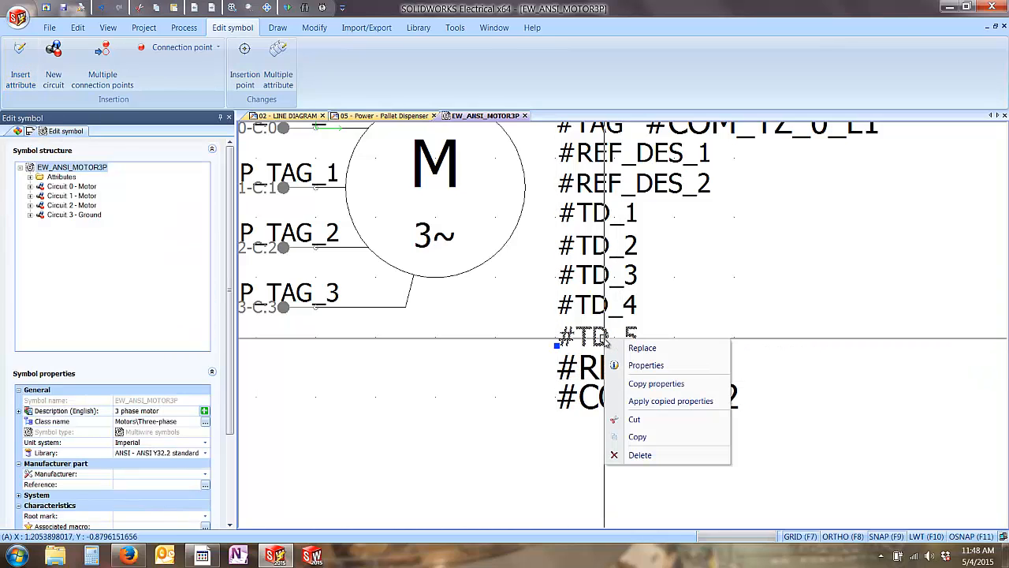
left_click(645, 384)
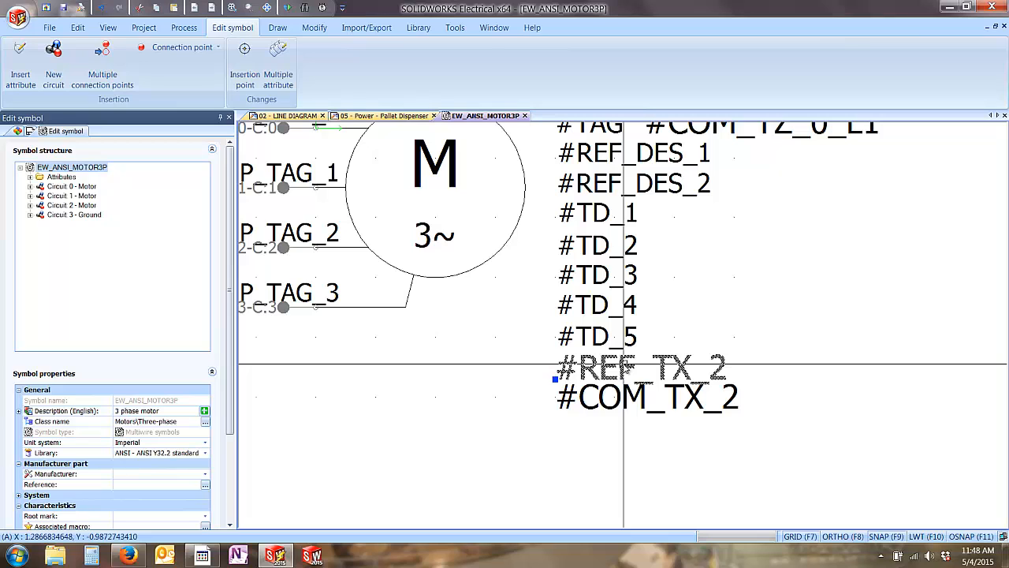
left_click(623, 392)
right_click(623, 392)
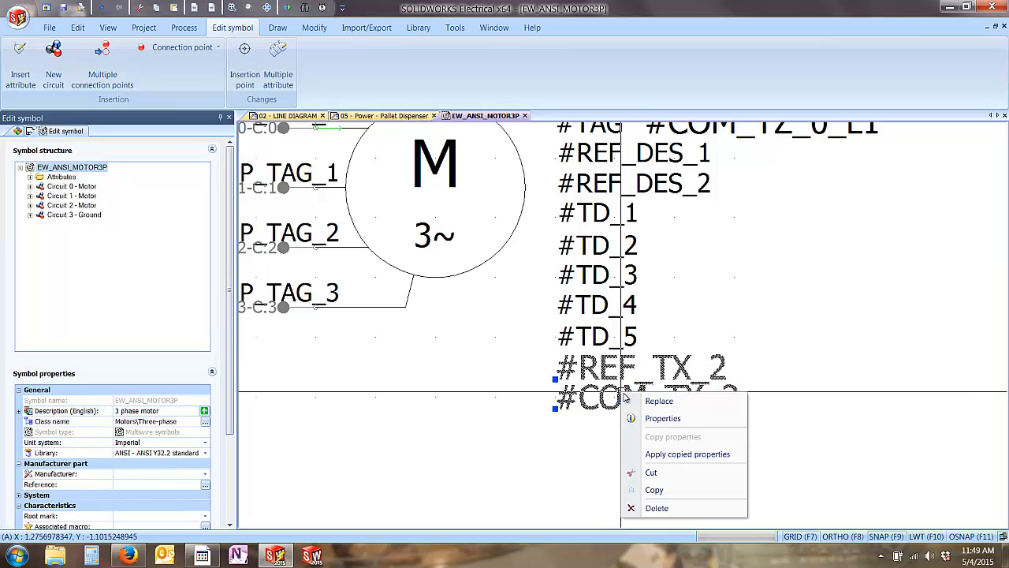
left_click(682, 455)
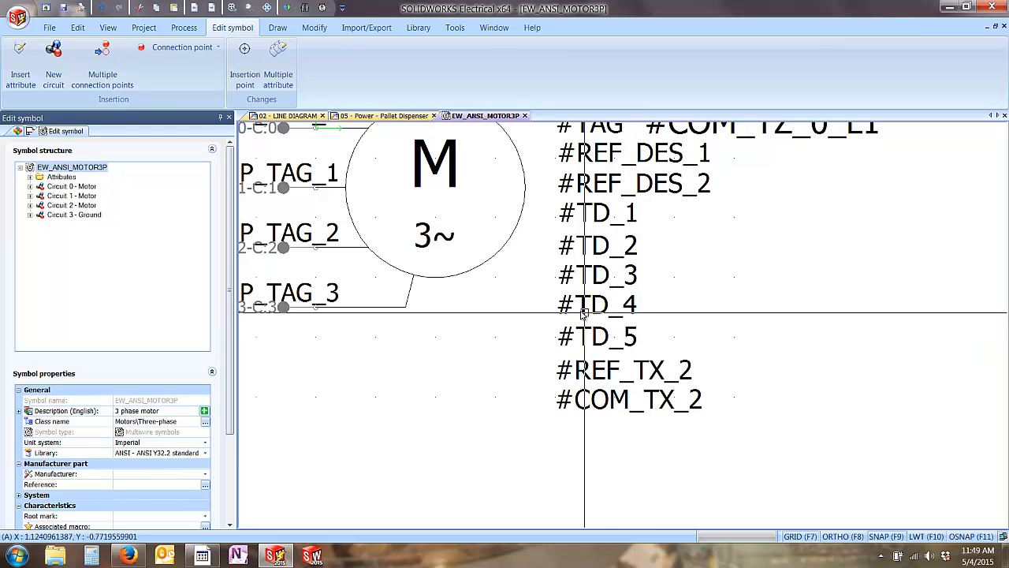
Save and close the EW_ANSI_MOTOR3P symbol to return to the Pallet Dispenser power schematic.
middle_click_drag(584, 313, 612, 374)
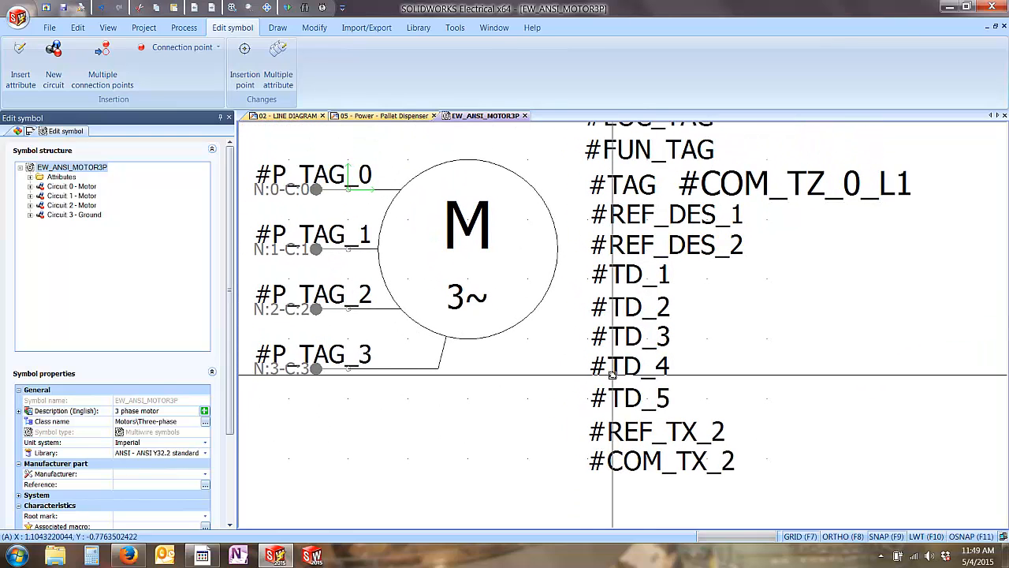
left_click(101, 7)
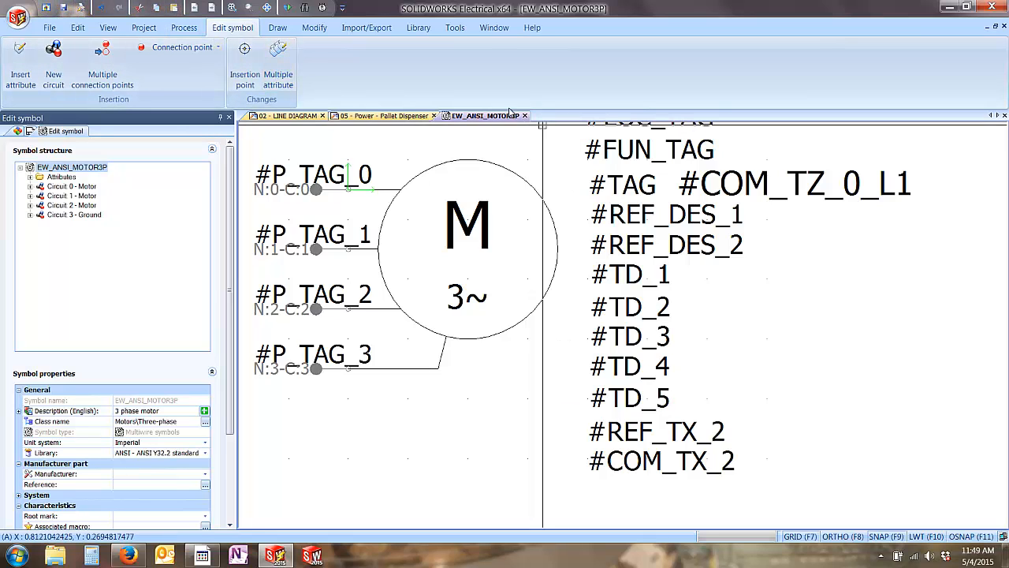
left_click(524, 115)
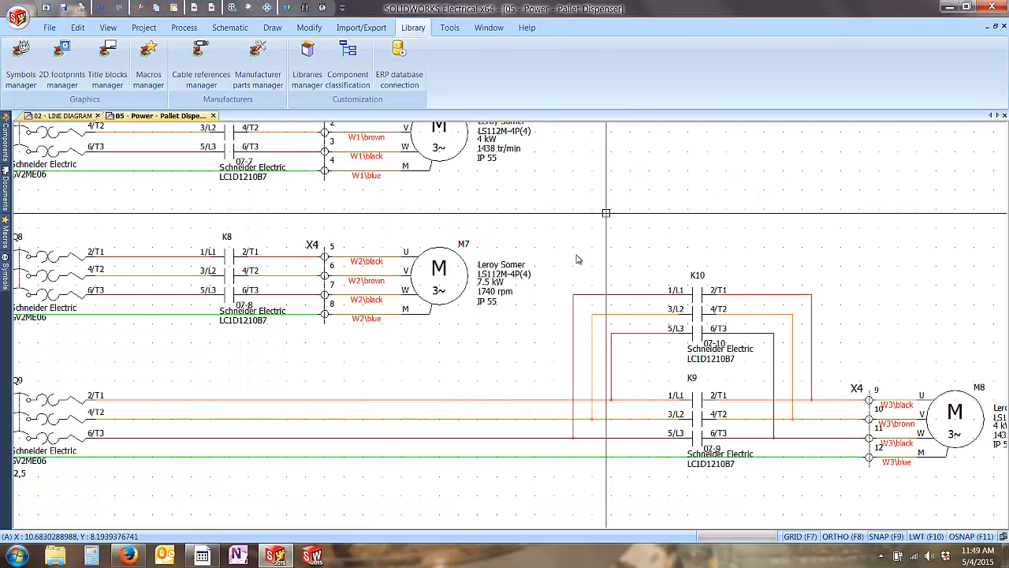
Update motor M7's symbol from the library for the selected symbol only, and check its FLA texts.
left_click(461, 258)
right_click(462, 258)
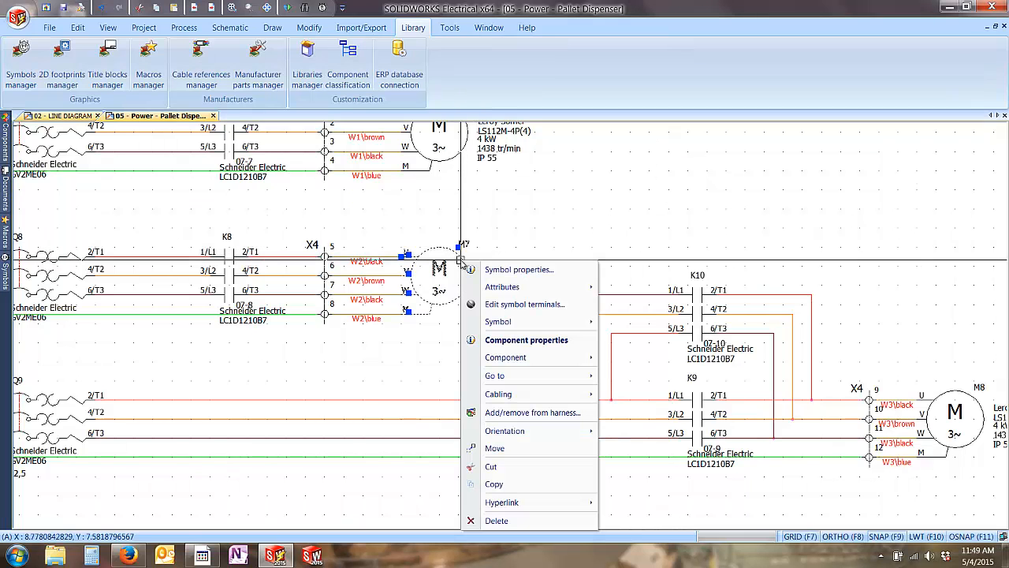
mouse_move(530, 326)
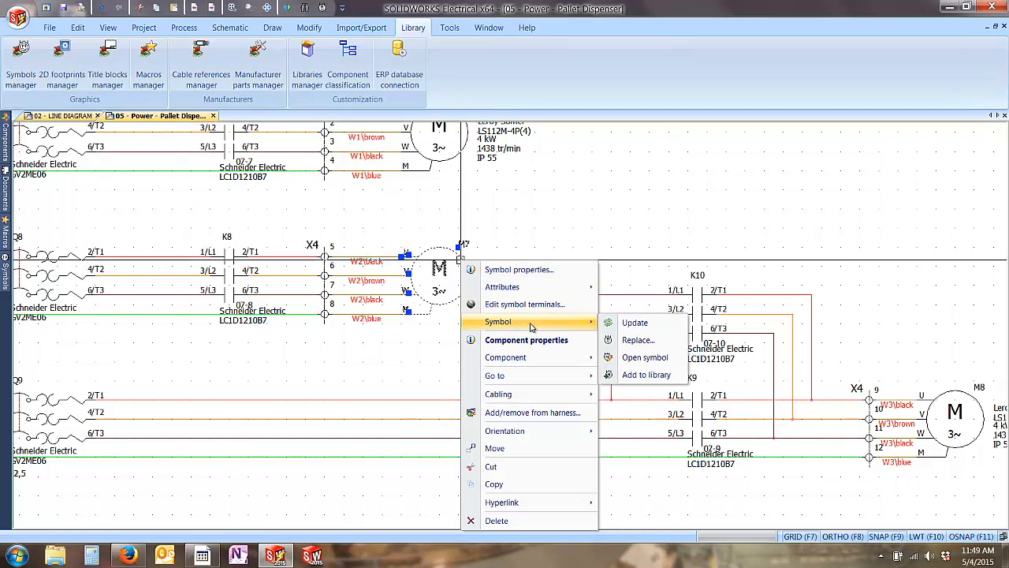
left_click(631, 325)
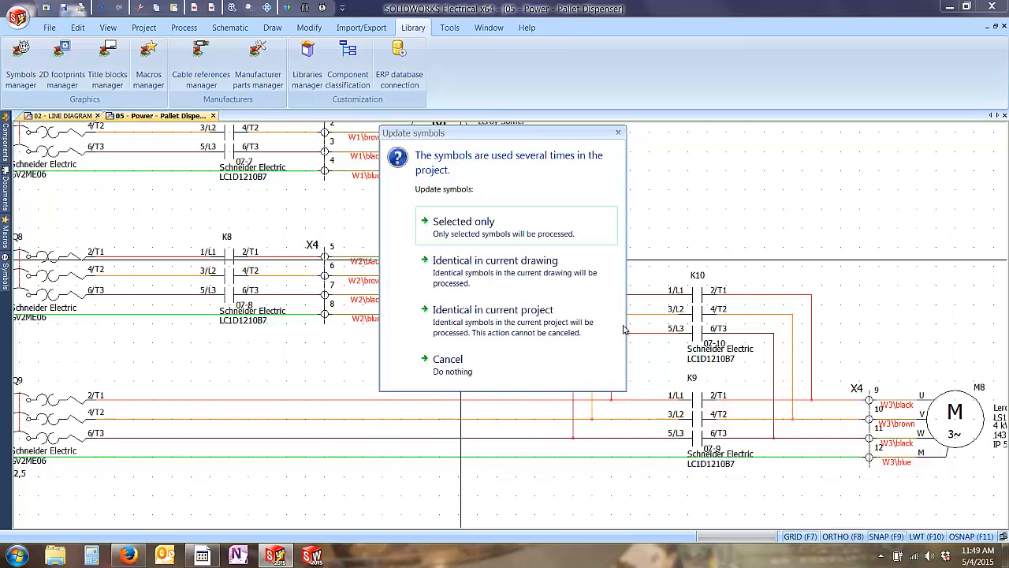
left_click(474, 228)
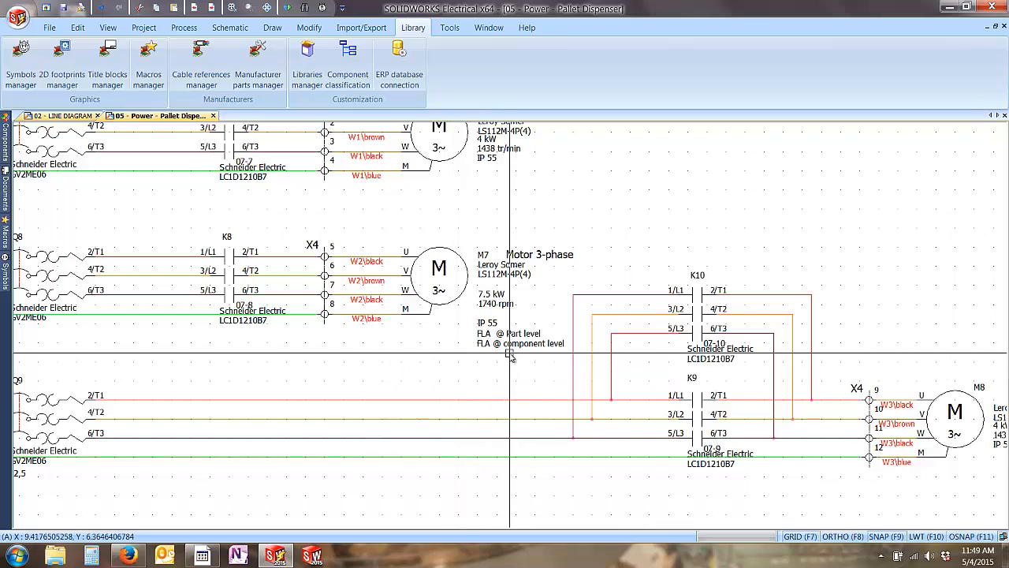
scroll(509, 354, "up", 3)
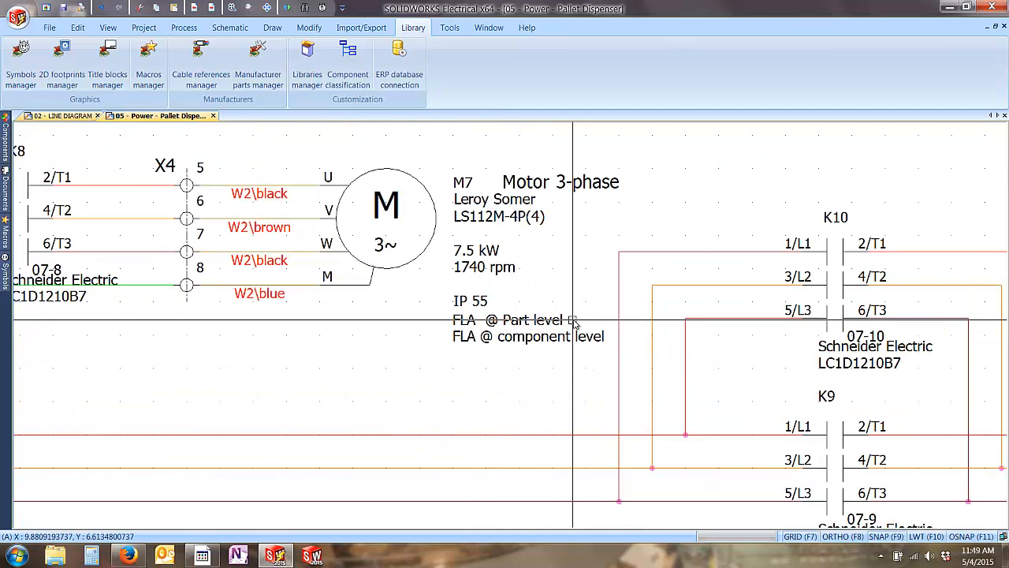